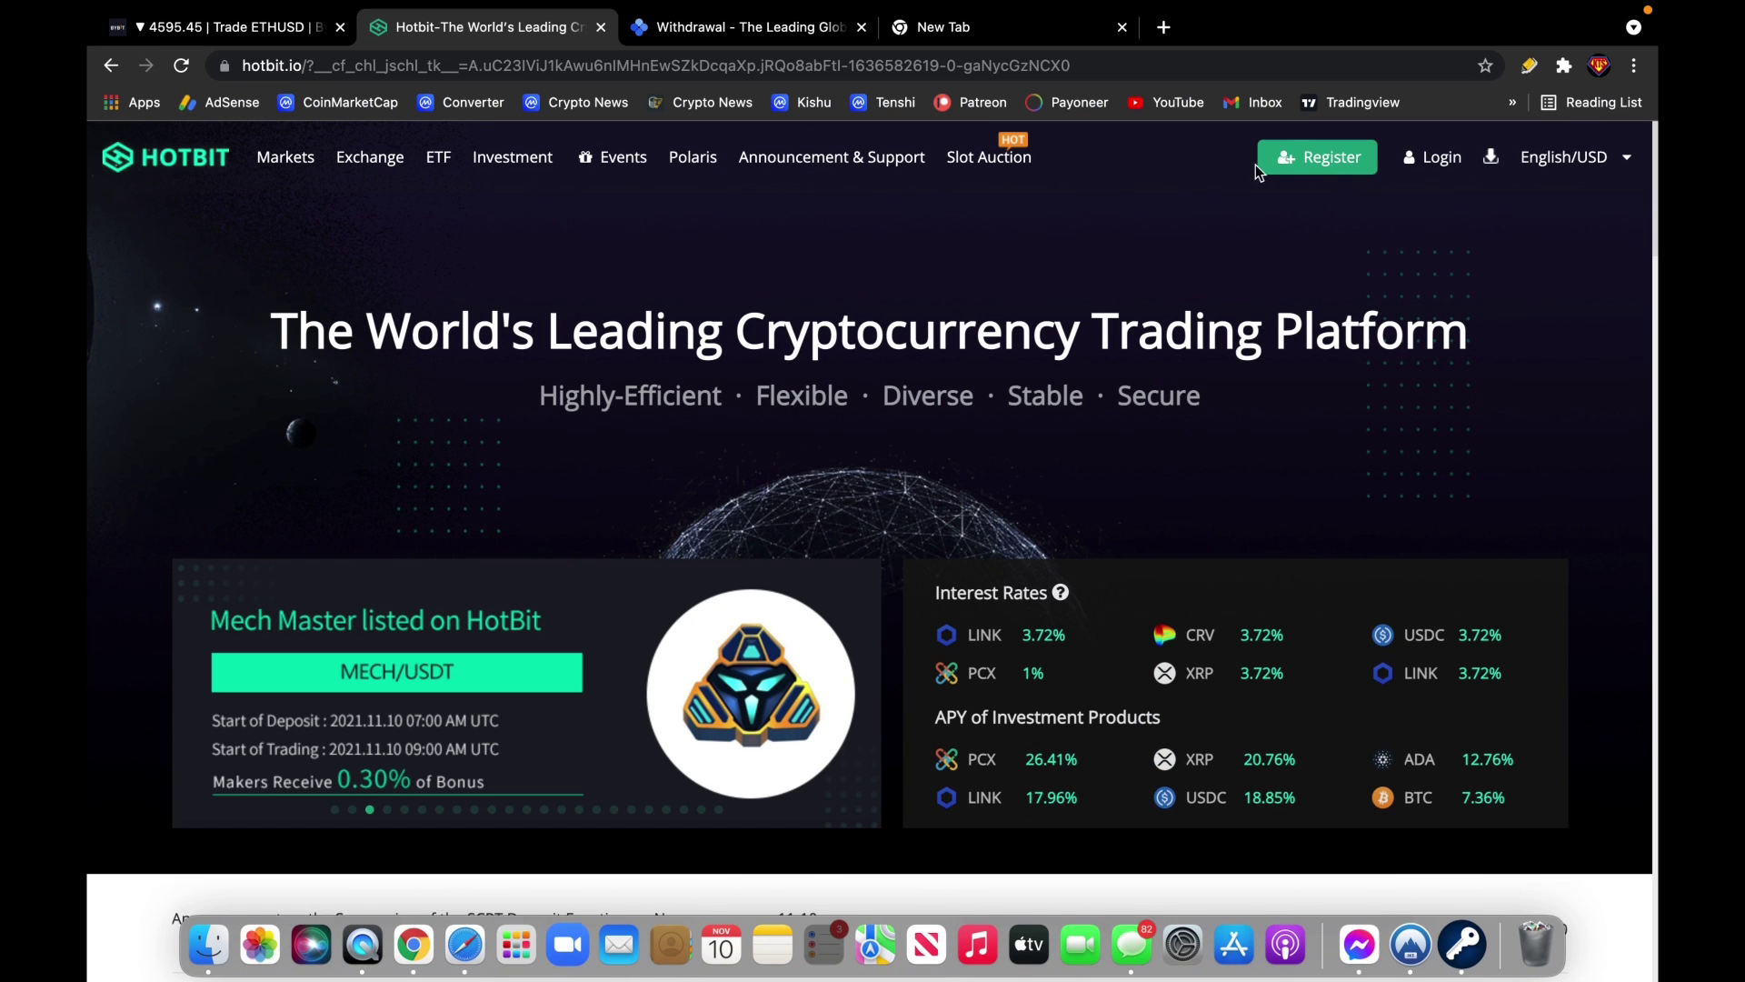
# Step: View the Hotbit Register sign-up form and scroll down through it
pyautogui.click(1329, 161)
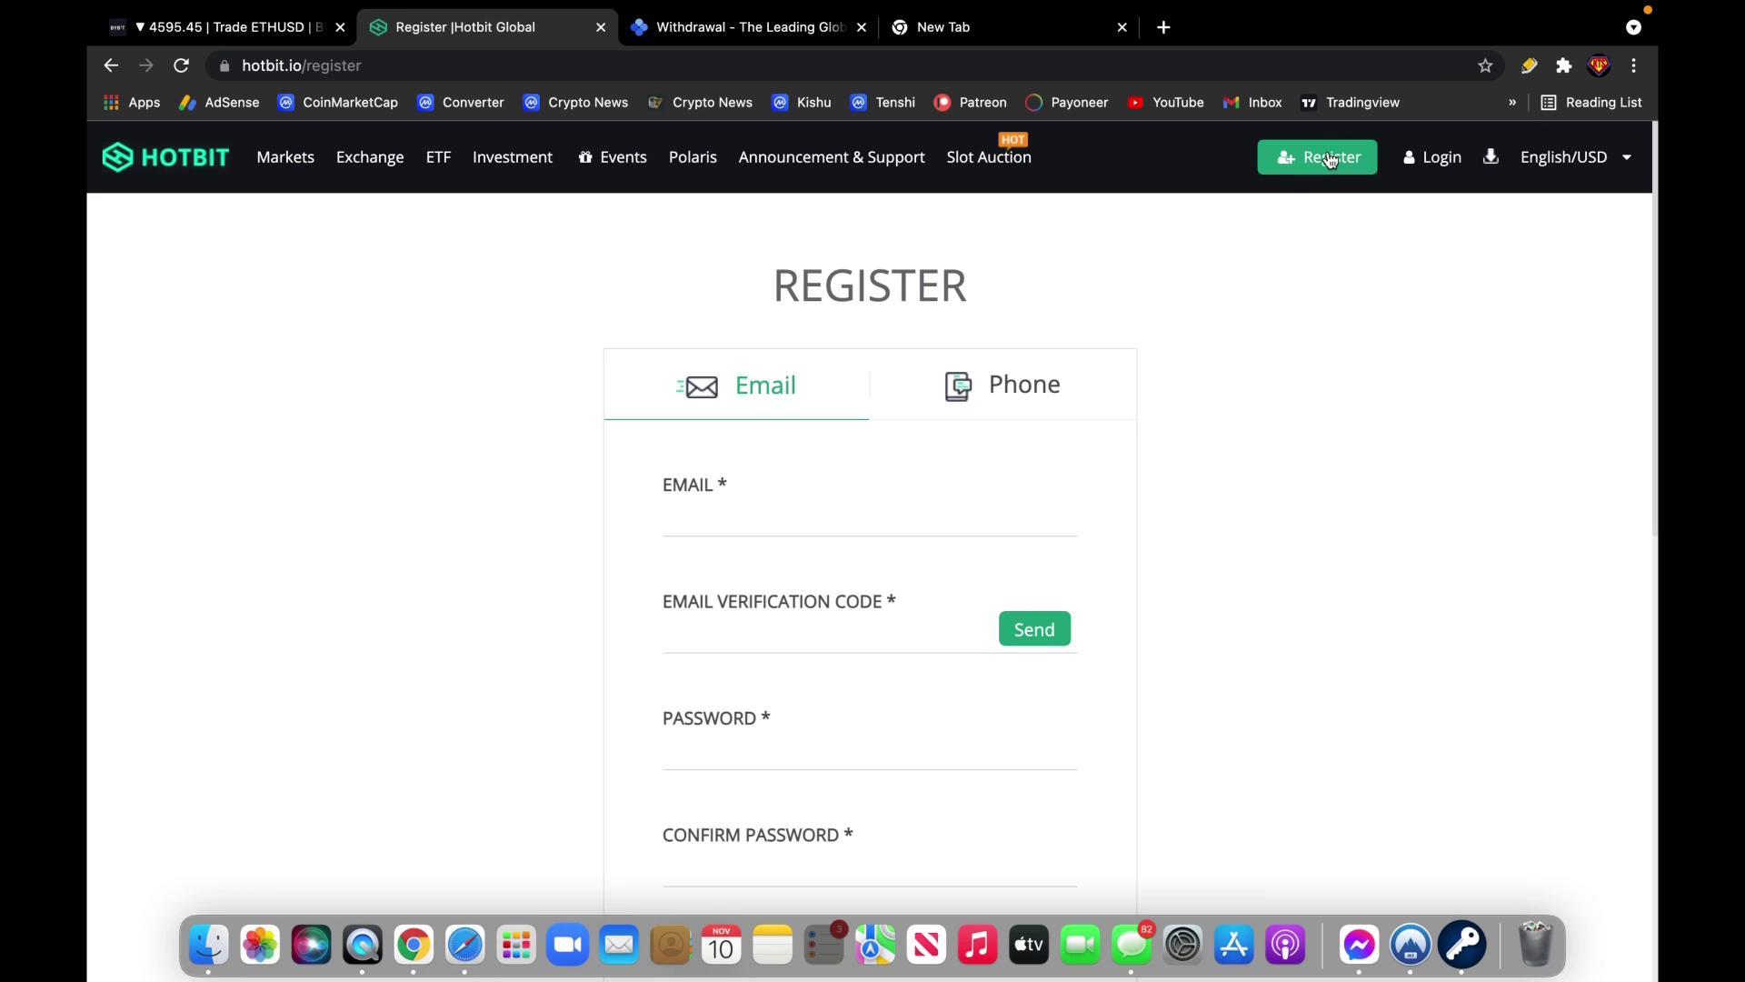
pyautogui.scroll(-3, 804, 459)
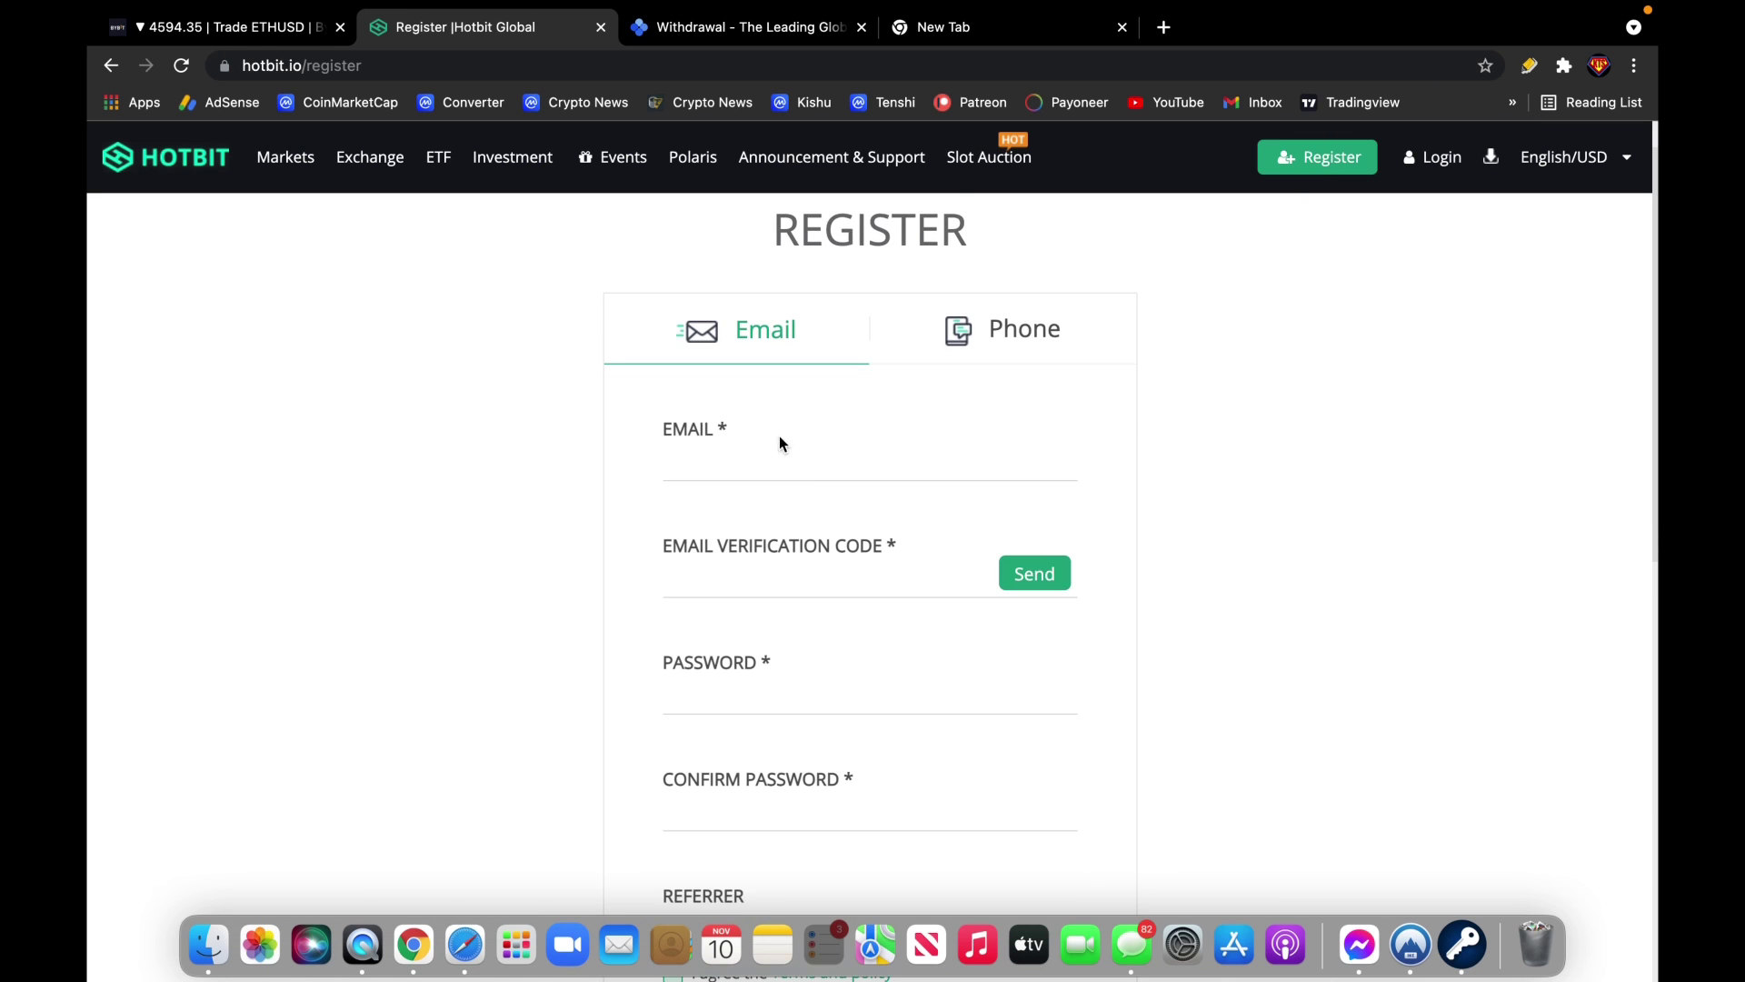
pyautogui.scroll(-1, 780, 448)
pyautogui.scroll(-1, 780, 443)
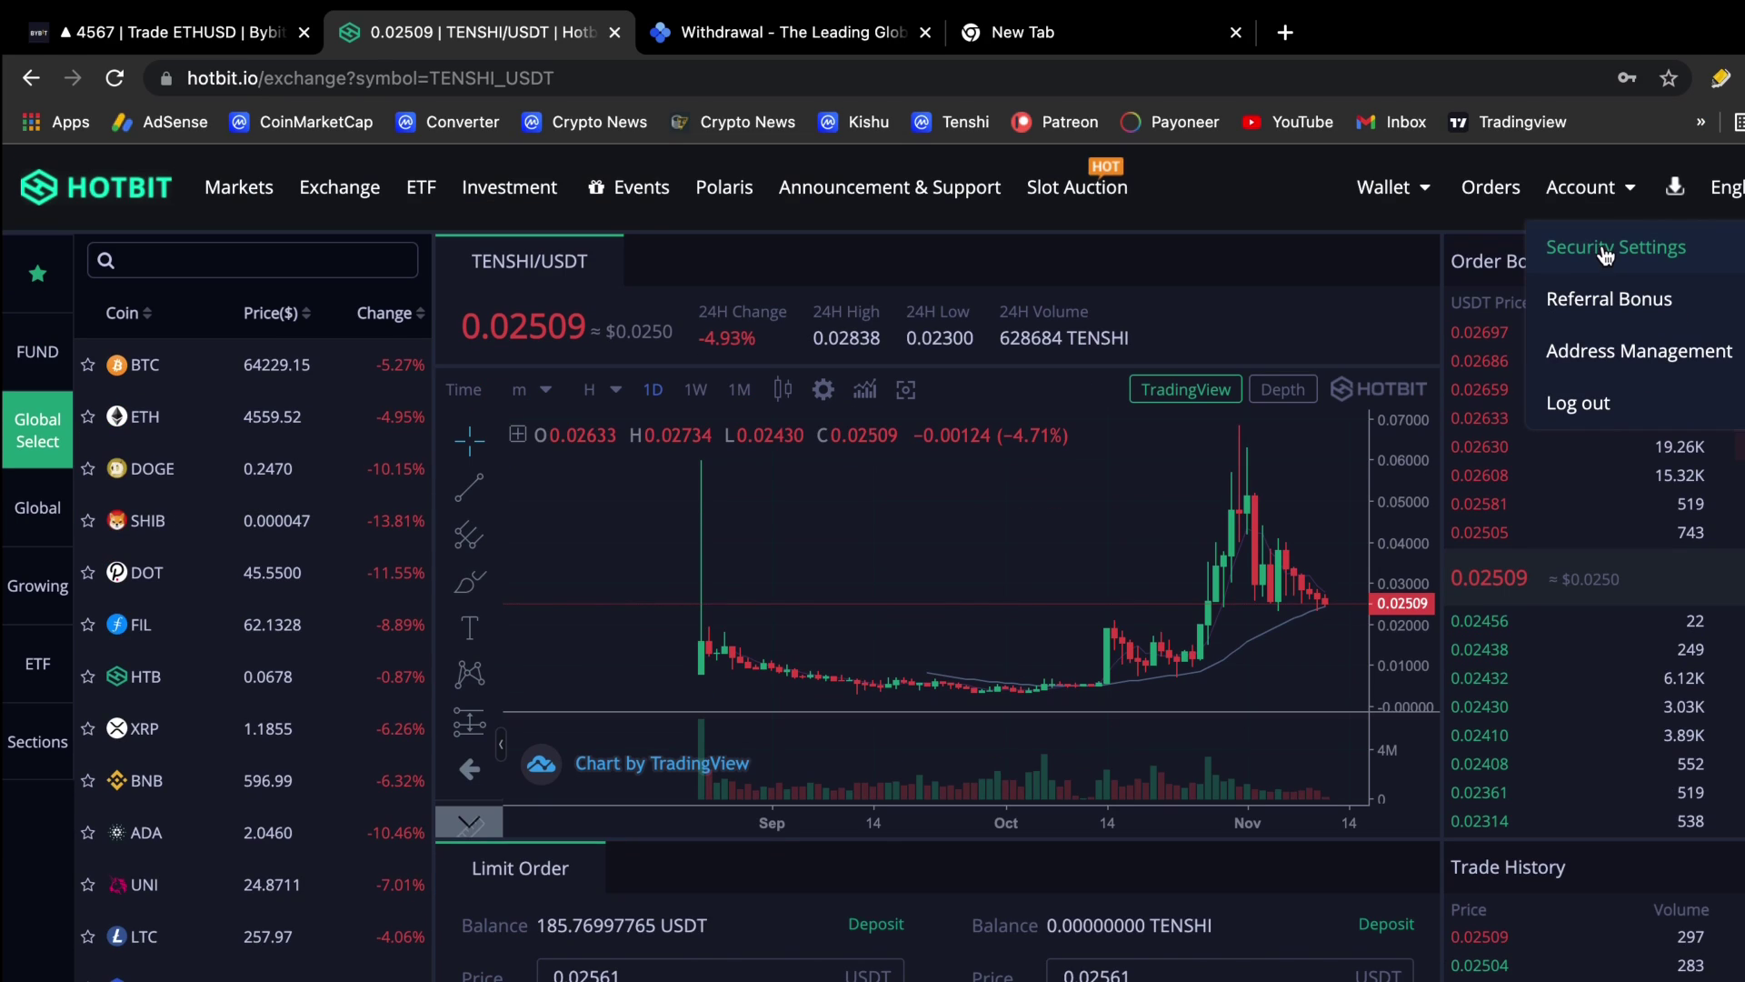
pyautogui.moveTo(1391, 187)
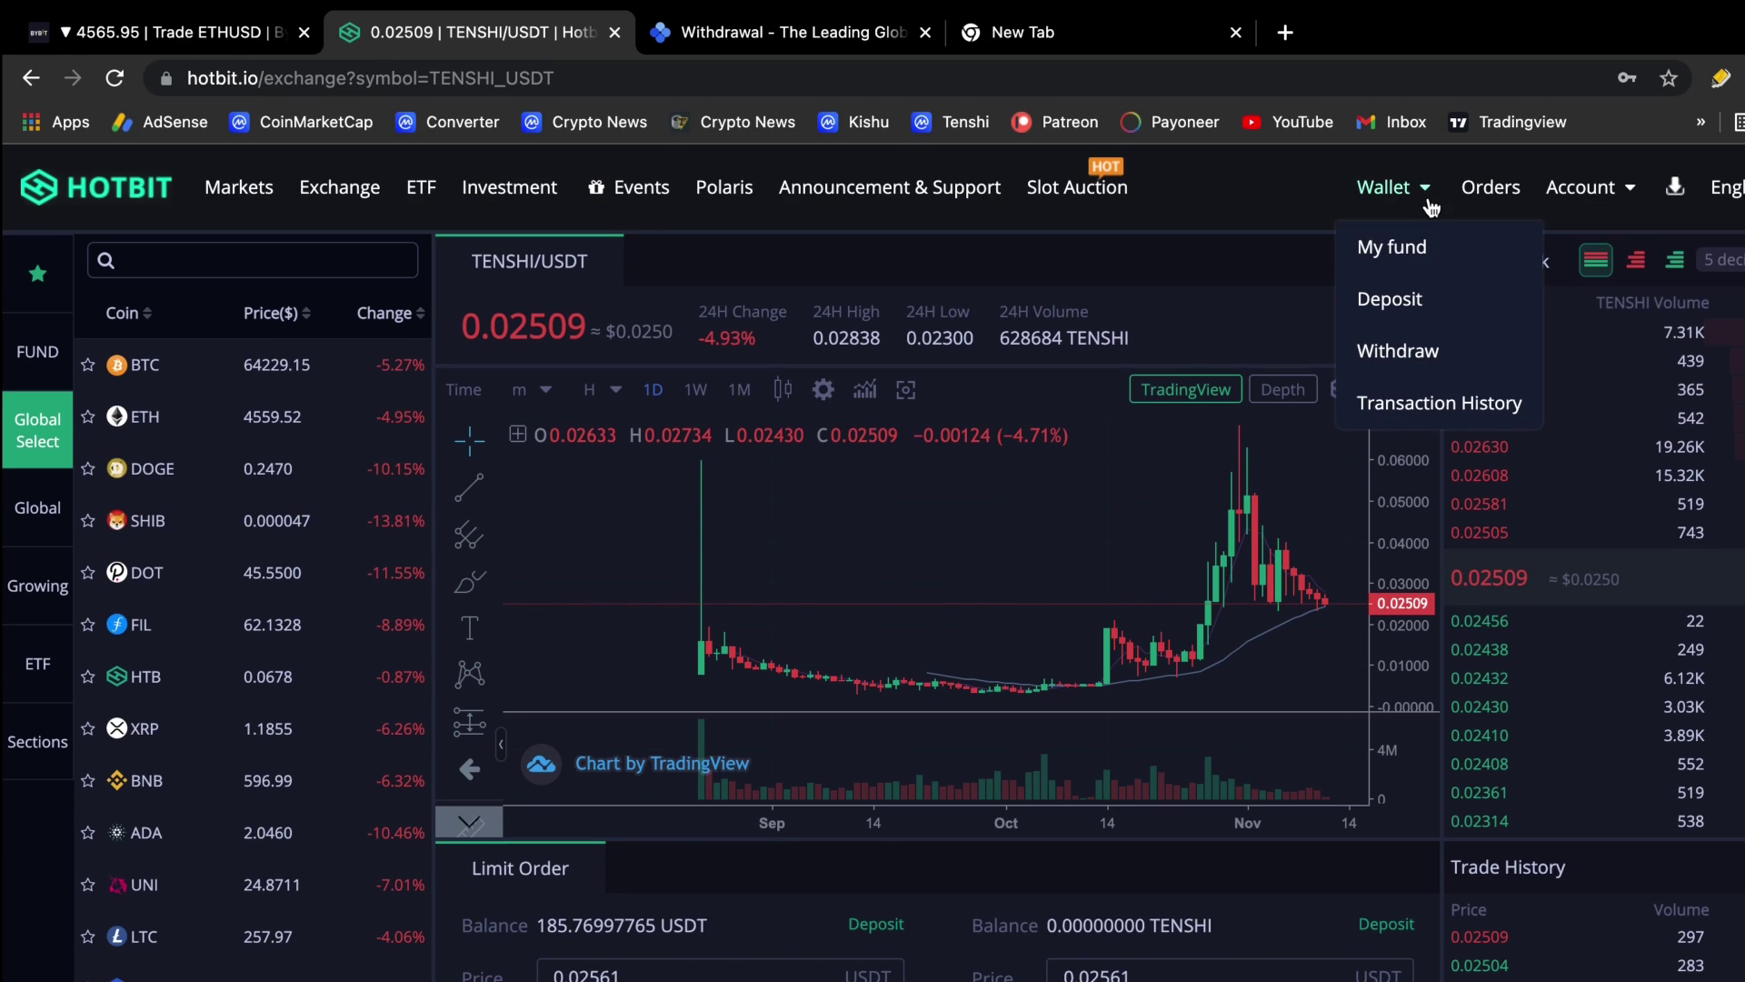
# Step: Open the crypto deposit page and search the deposit coin list for 'xrp'
pyautogui.click(1414, 307)
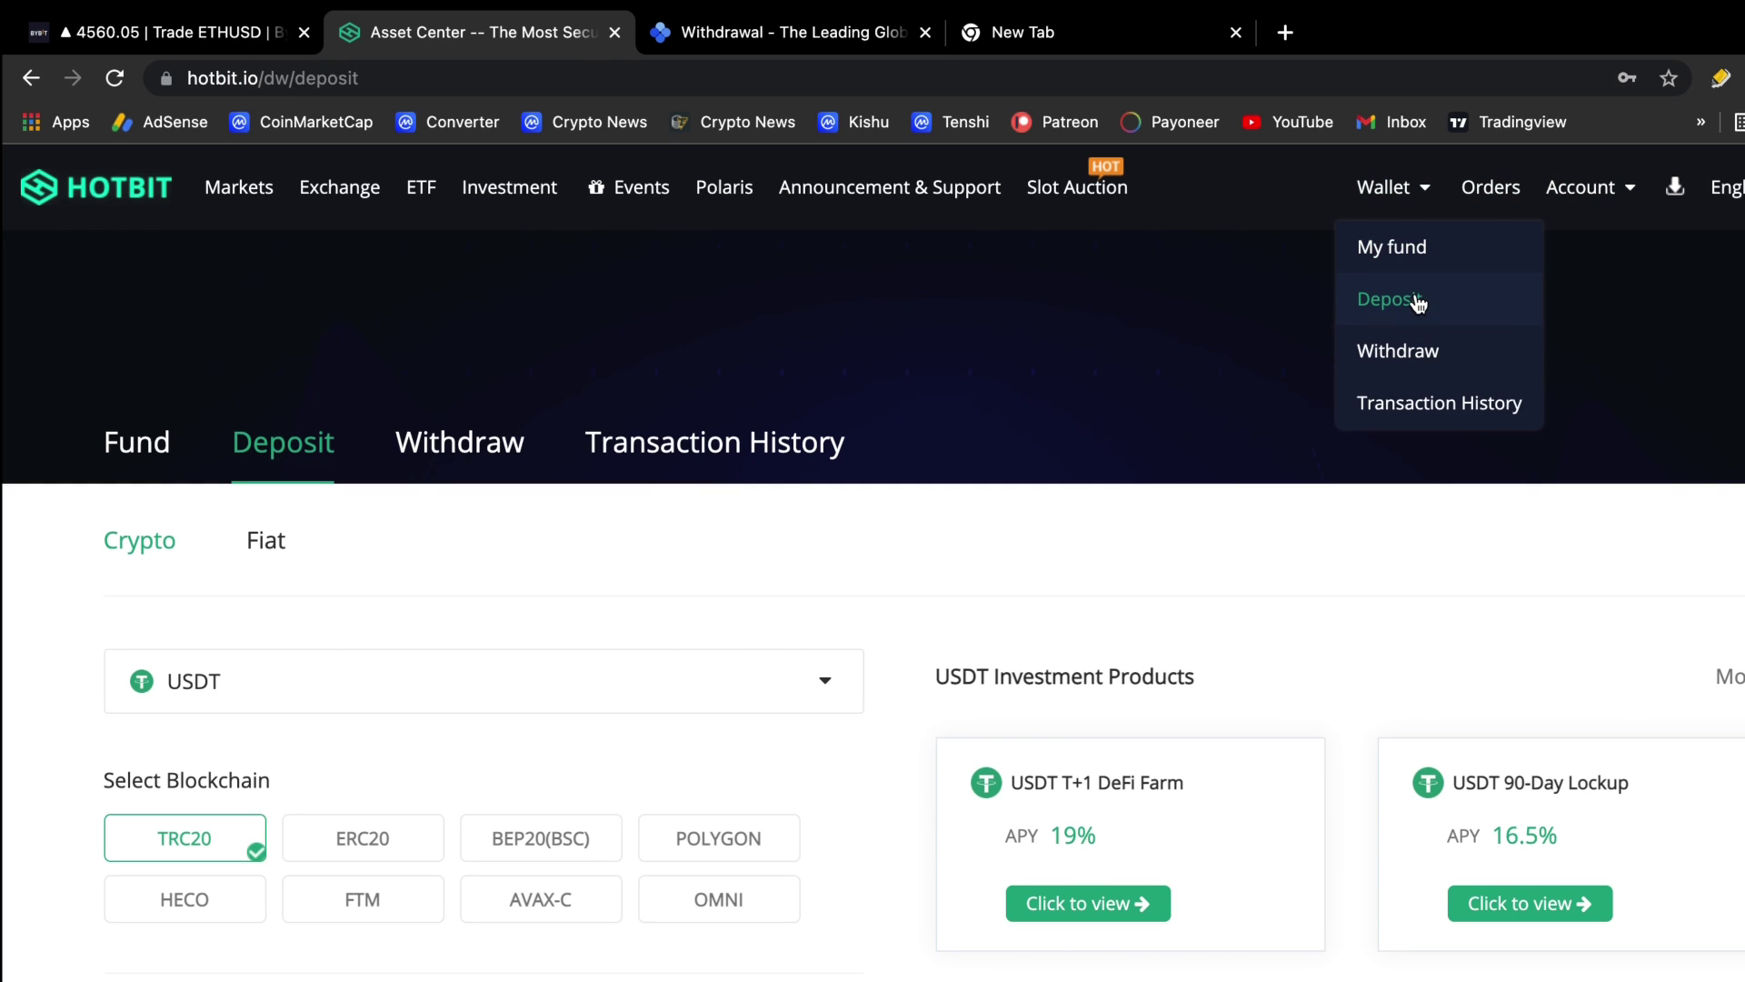
pyautogui.click(569, 662)
pyautogui.write('xrp')
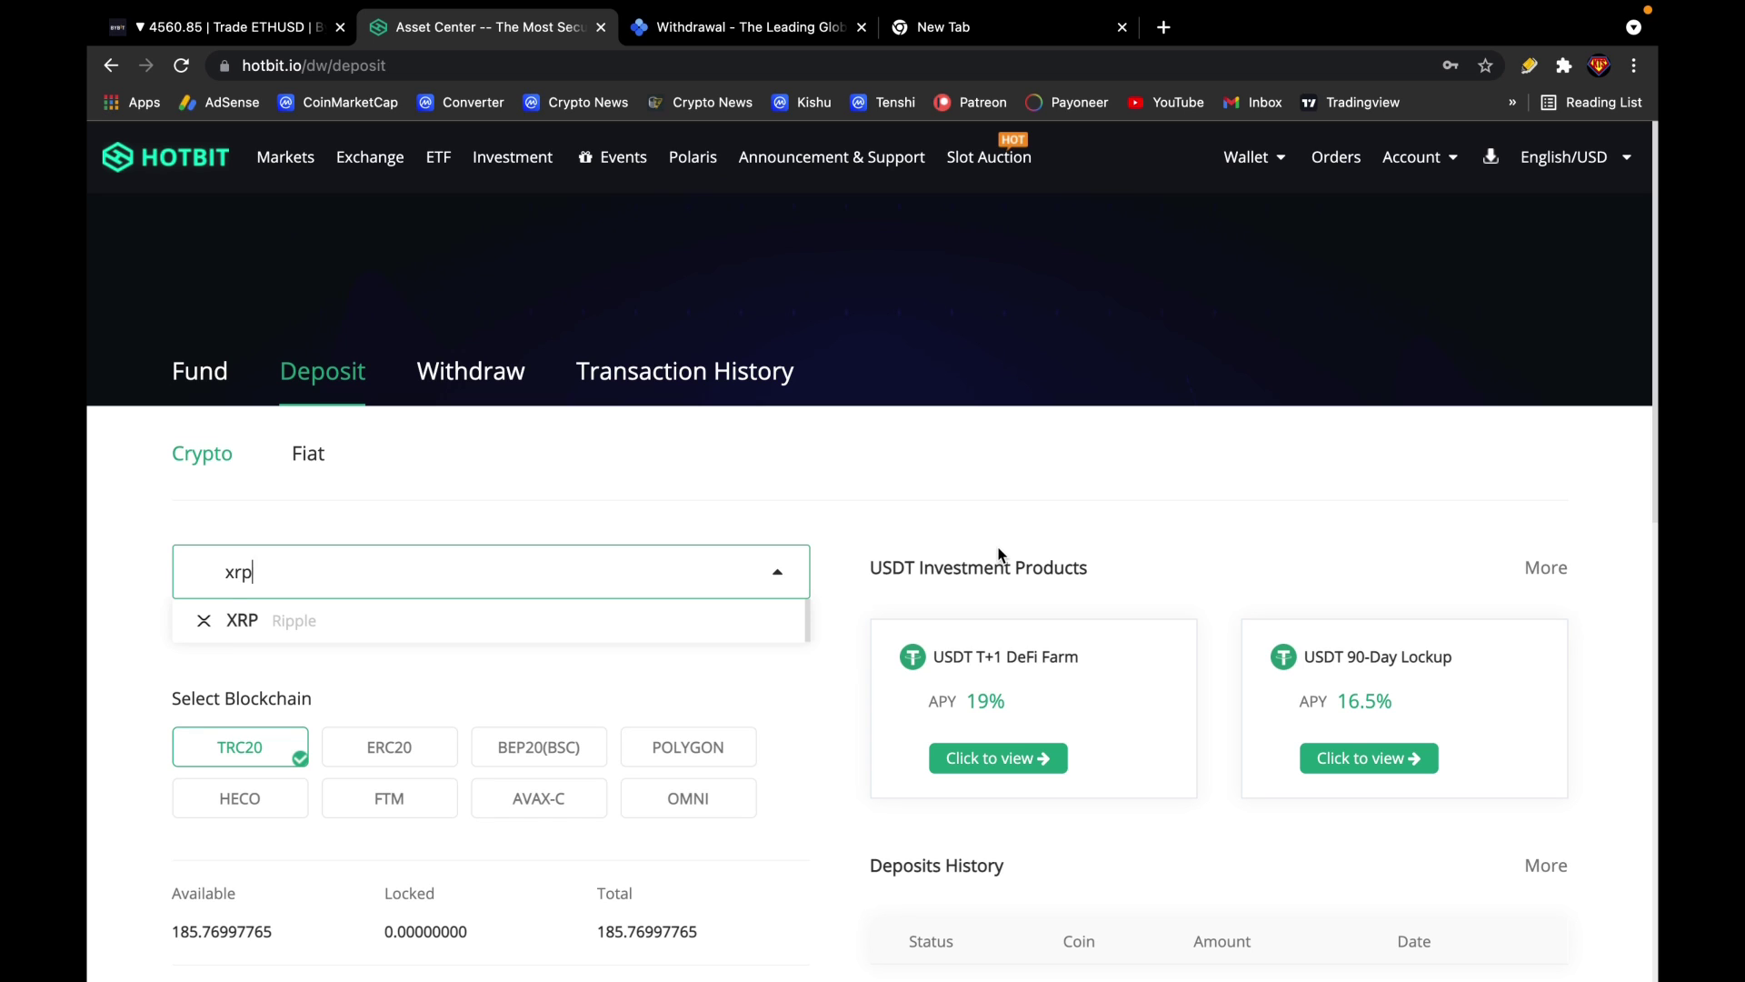
# Step: Replace the 'xrp' coin search with 'ltc' so only Litecoin is listed
pyautogui.press('BackSpace')
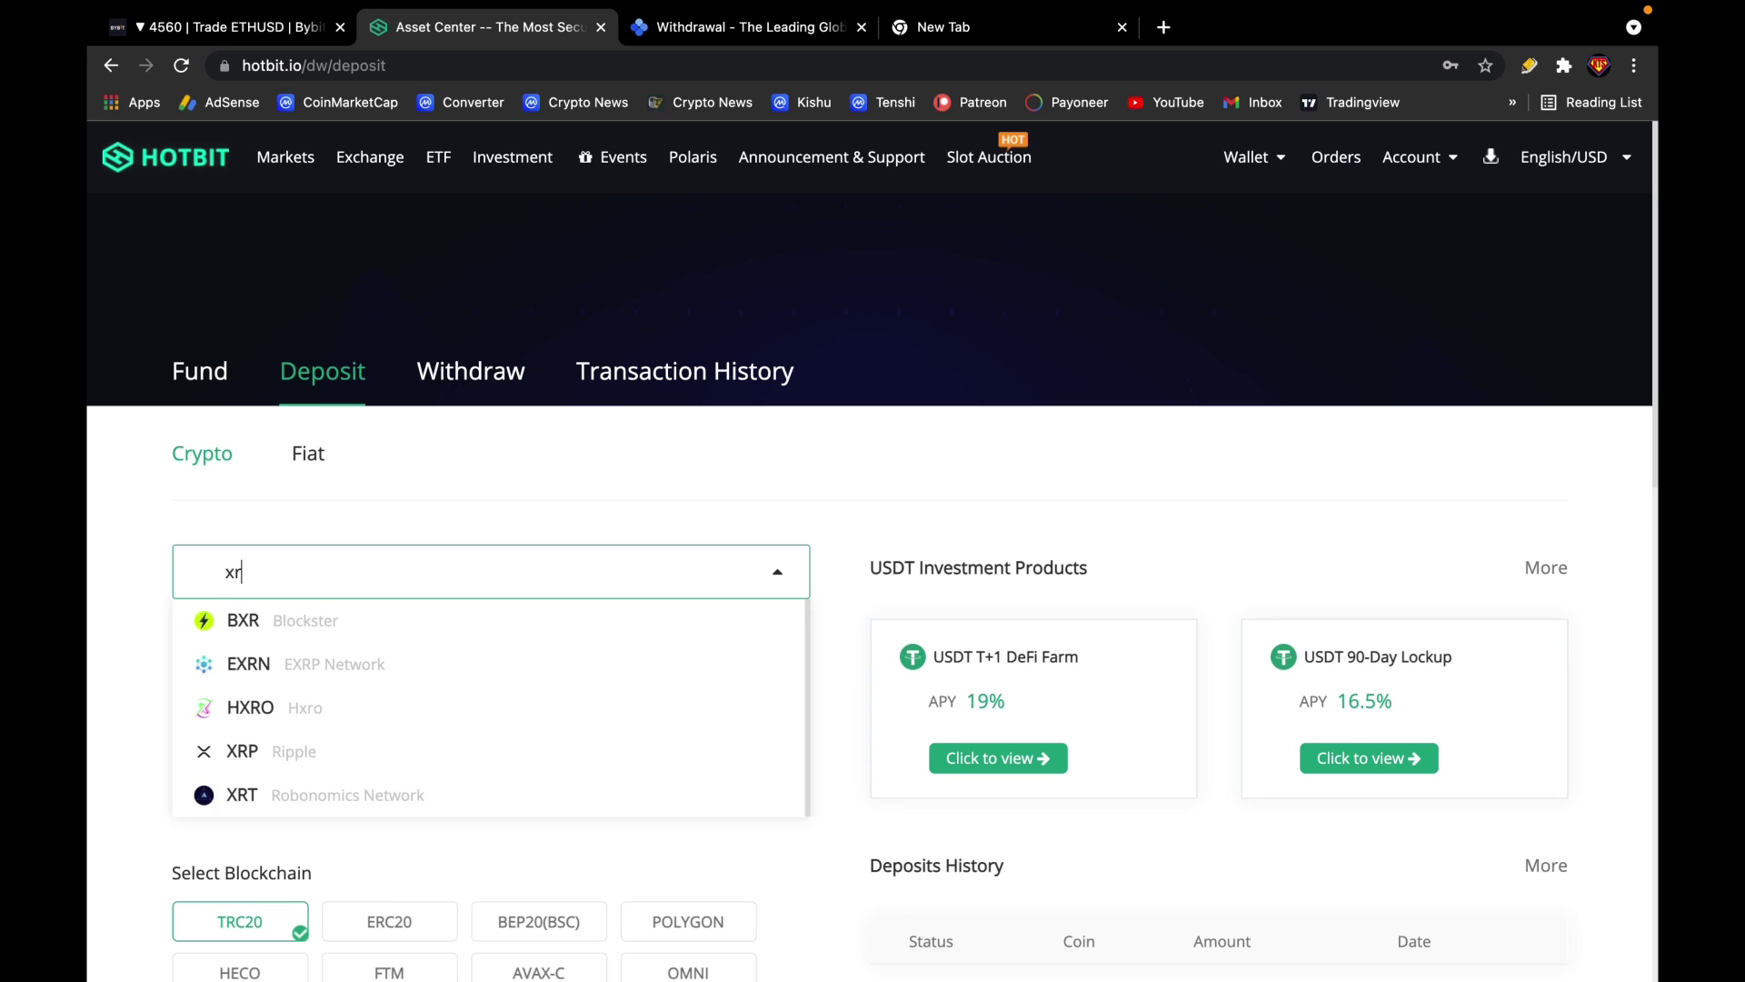
pyautogui.press('BackSpace')
pyautogui.press('BackSpace')
pyautogui.write('ltc')
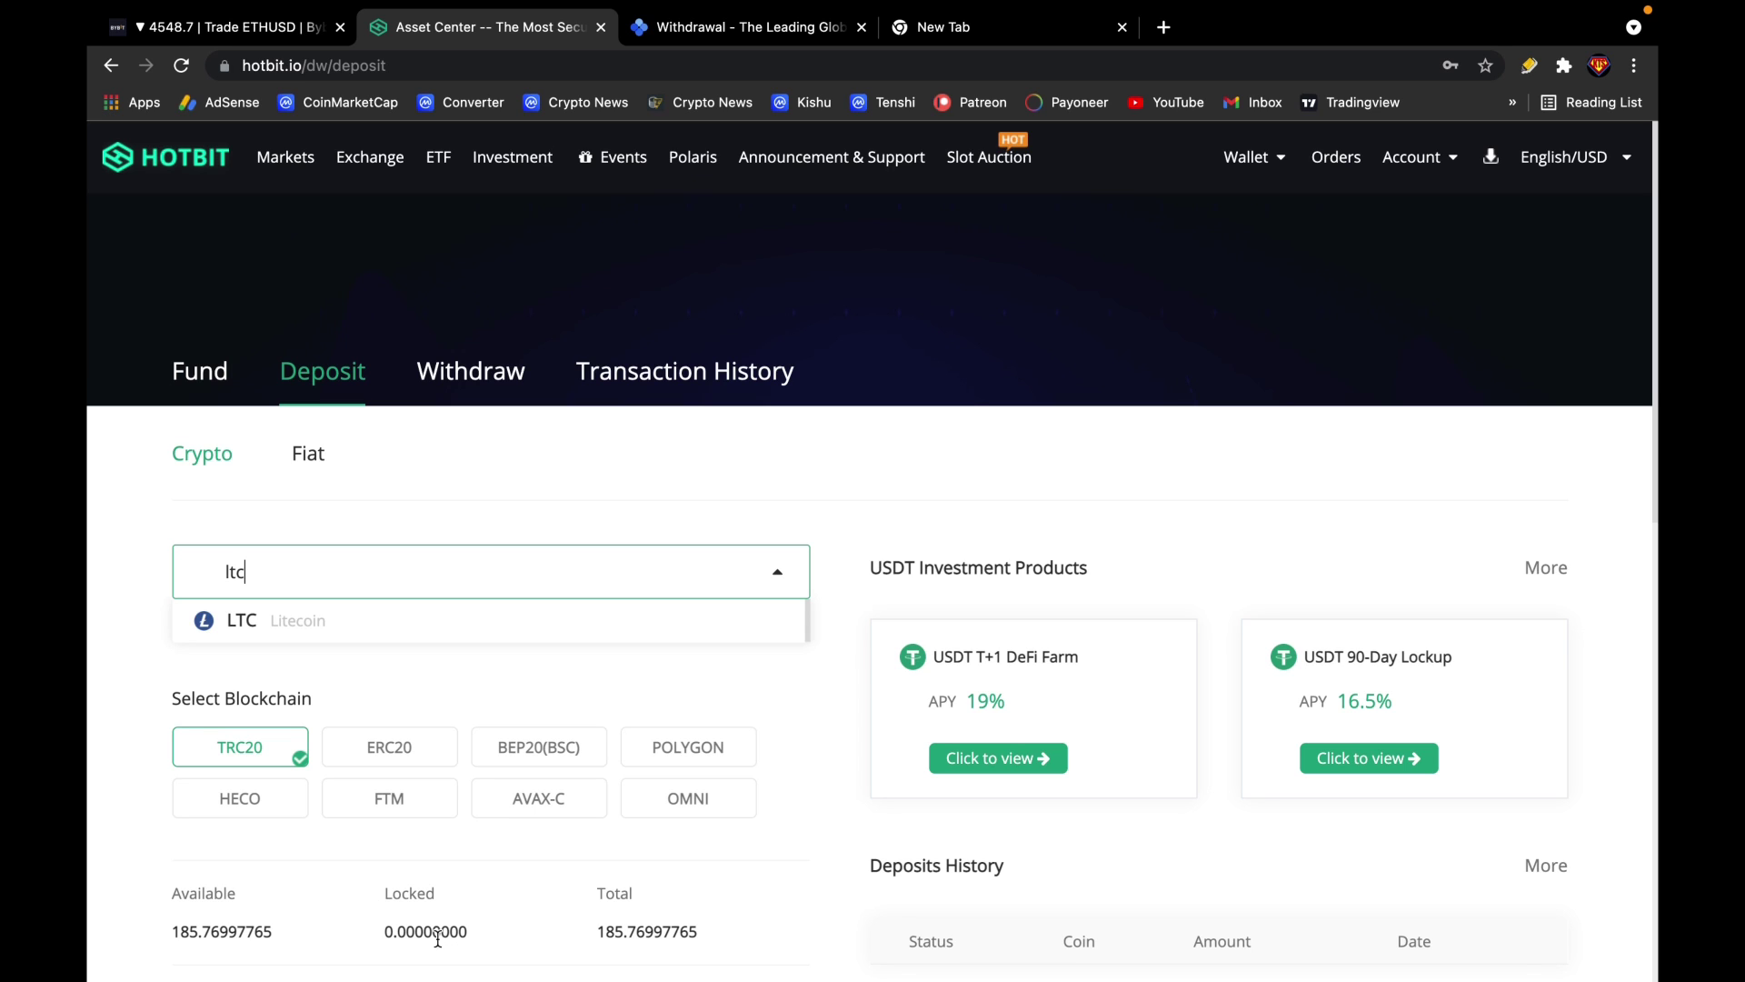
# Step: Open the XRP/USDT market from the Exchange coin search
pyautogui.click(375, 163)
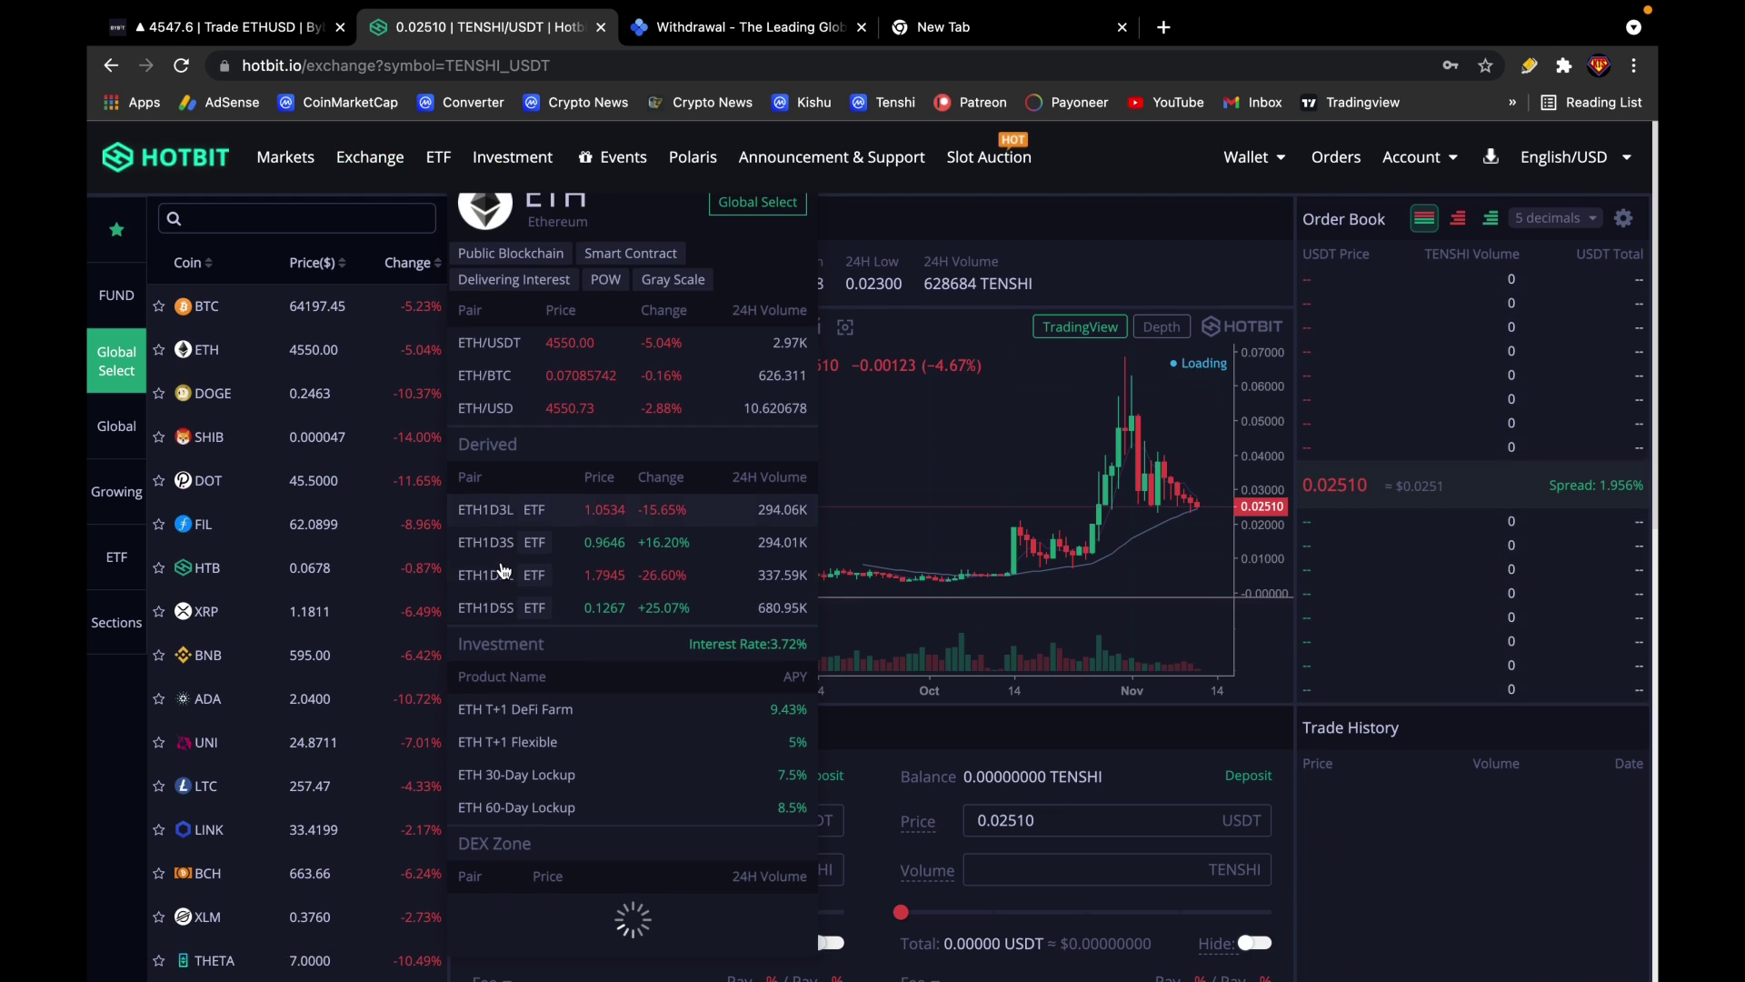
pyautogui.click(272, 216)
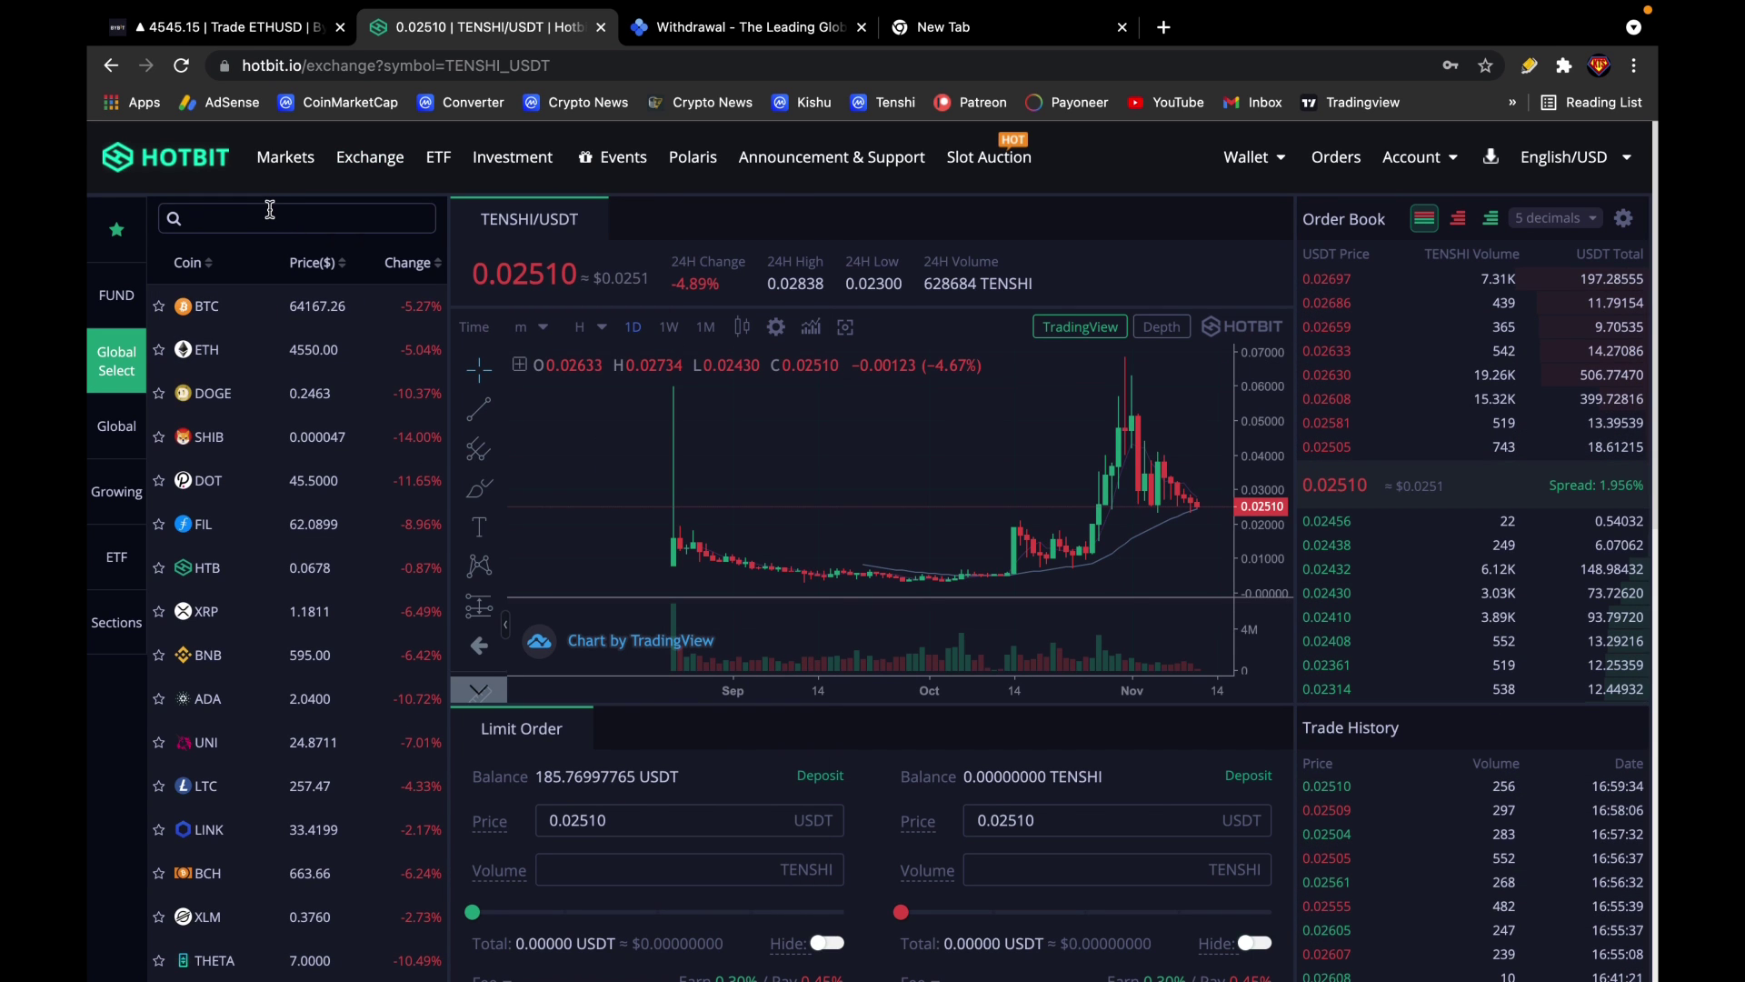
pyautogui.write('xr')
pyautogui.write('p')
pyautogui.click(293, 308)
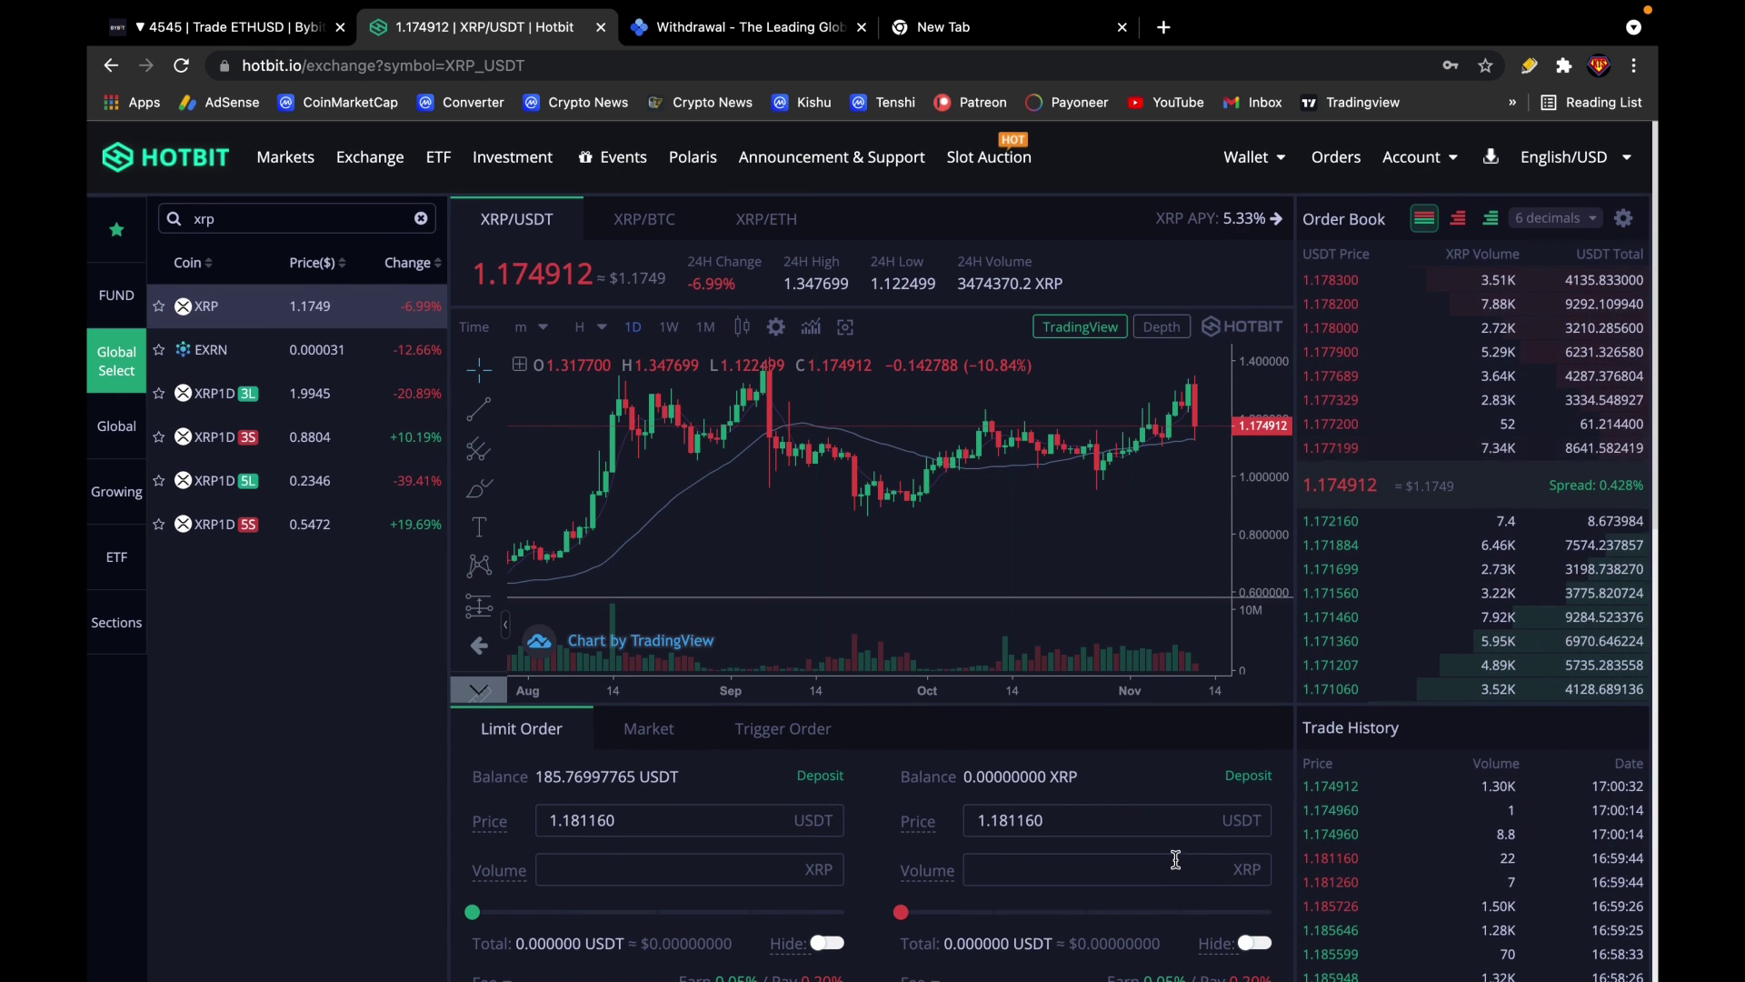
# Step: Set the XRP sell amount to 100% of the balance with the slider
pyautogui.scroll(-1, 1312, 667)
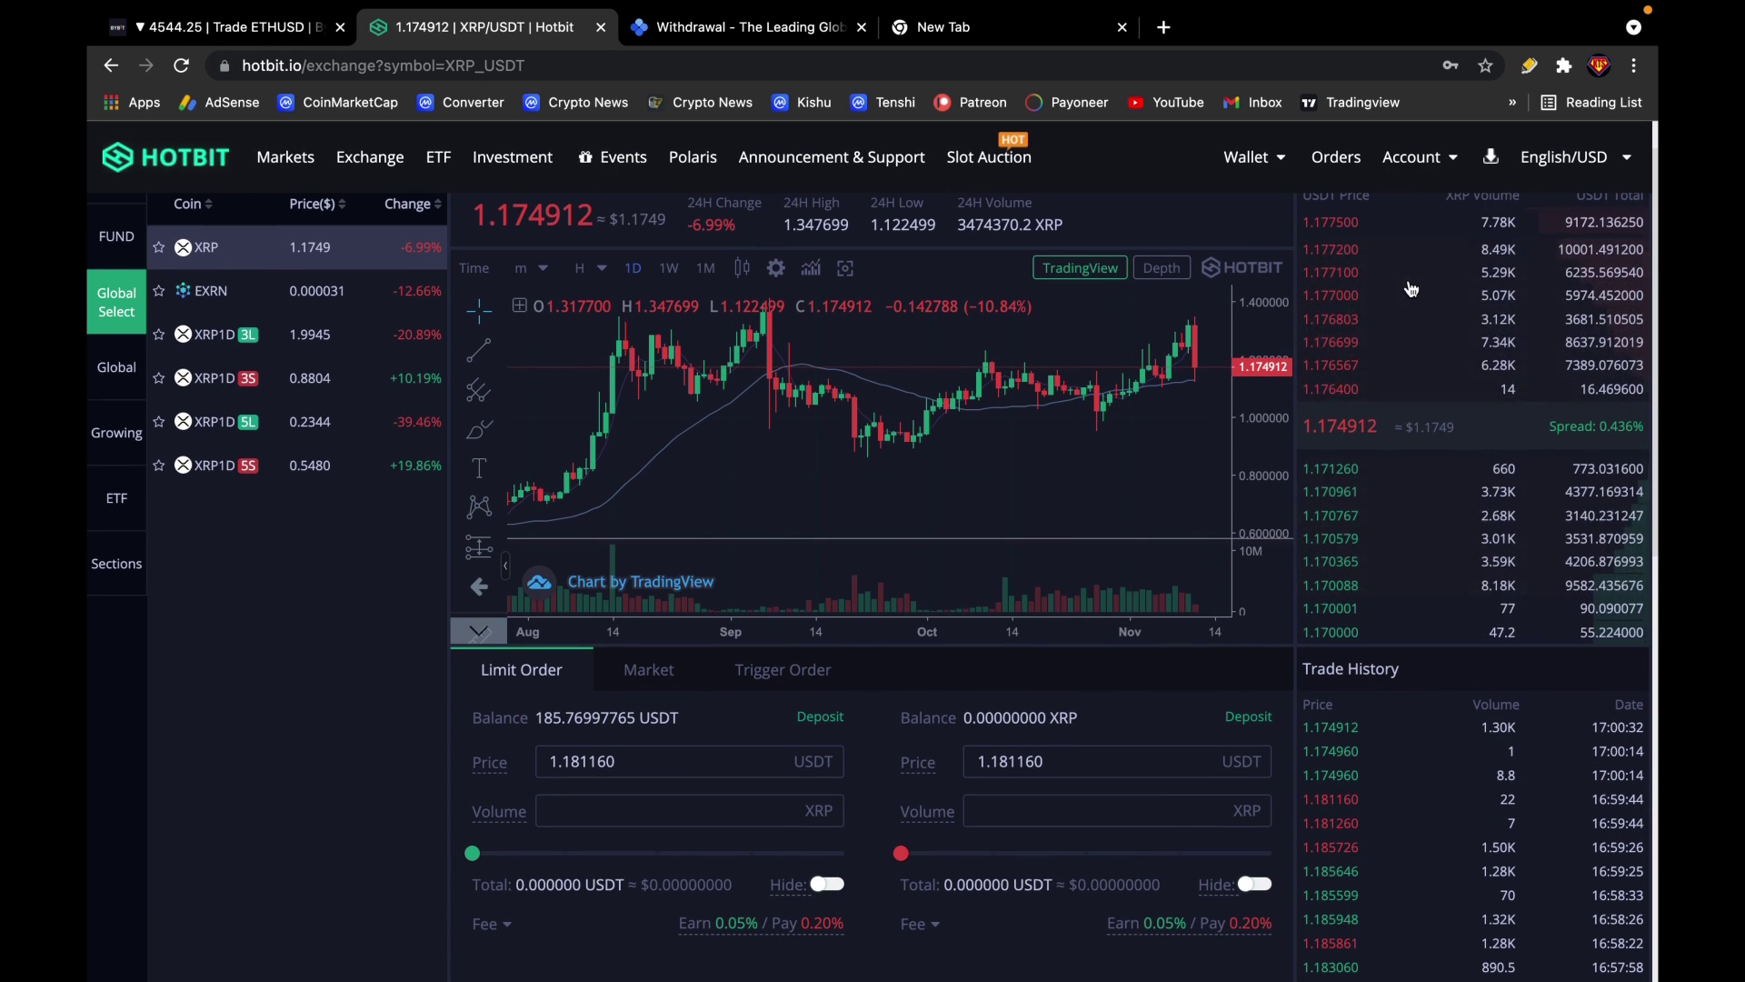
pyautogui.moveTo(901, 852); pyautogui.dragTo(1285, 859)
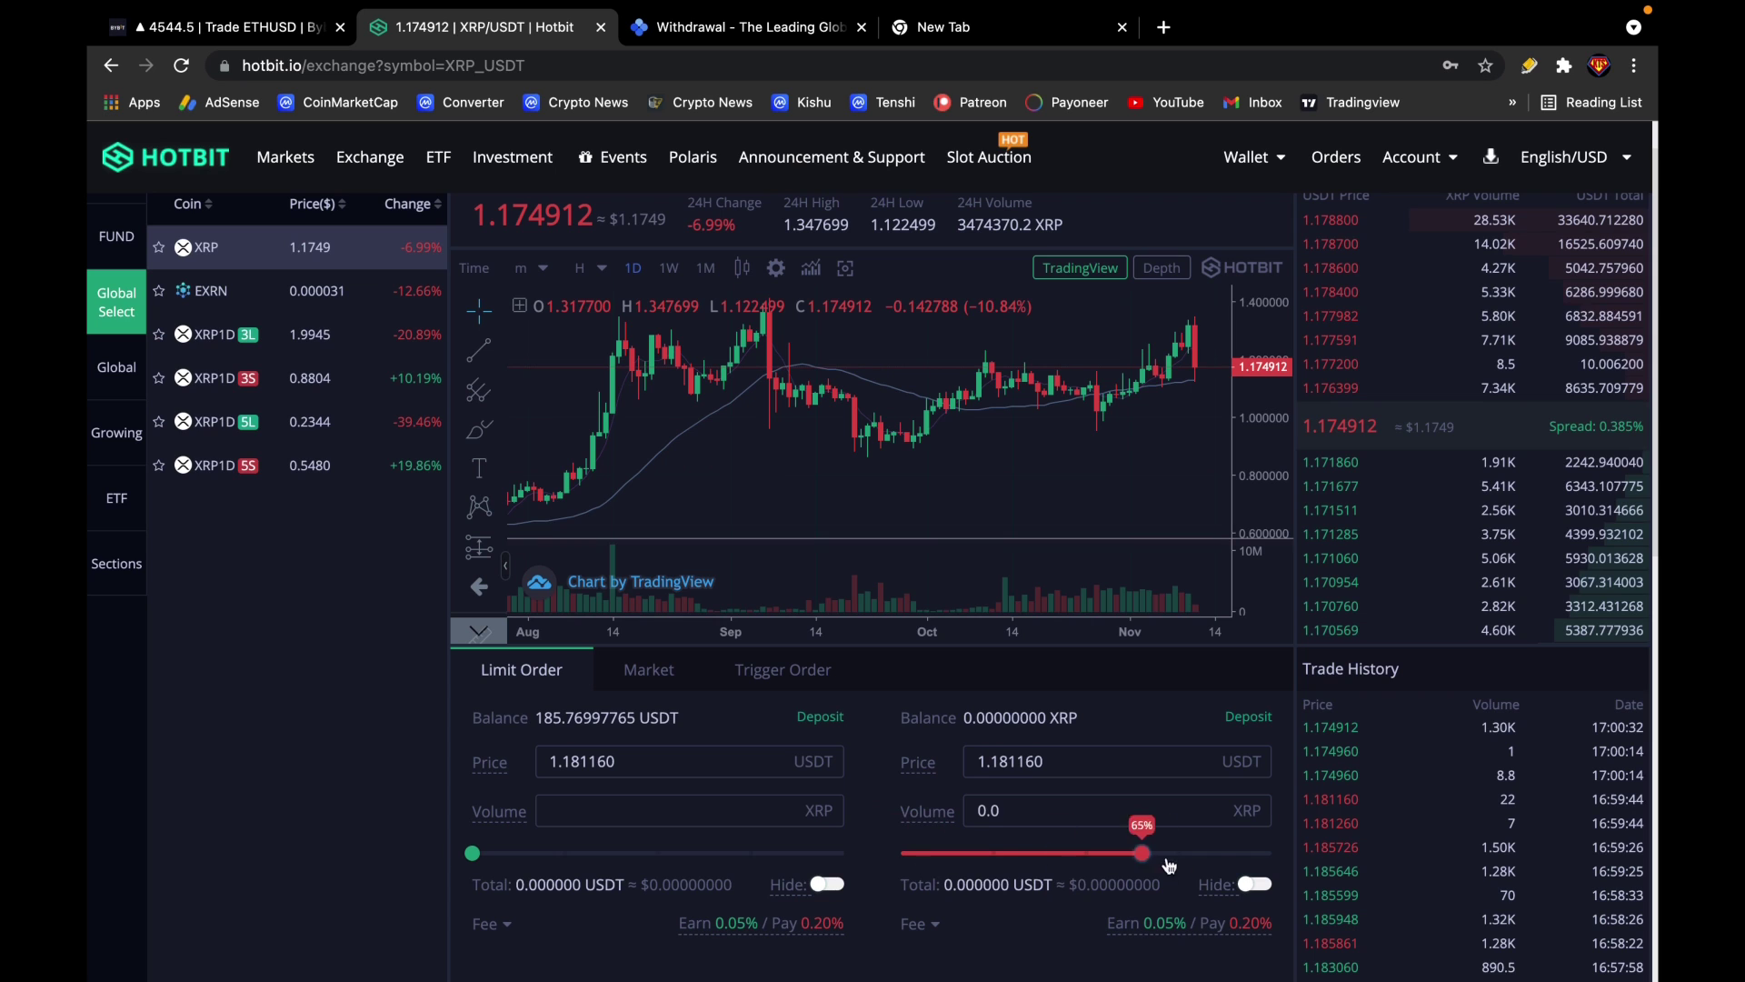
pyautogui.scroll(-2, 1246, 827)
pyautogui.scroll(-1, 1223, 814)
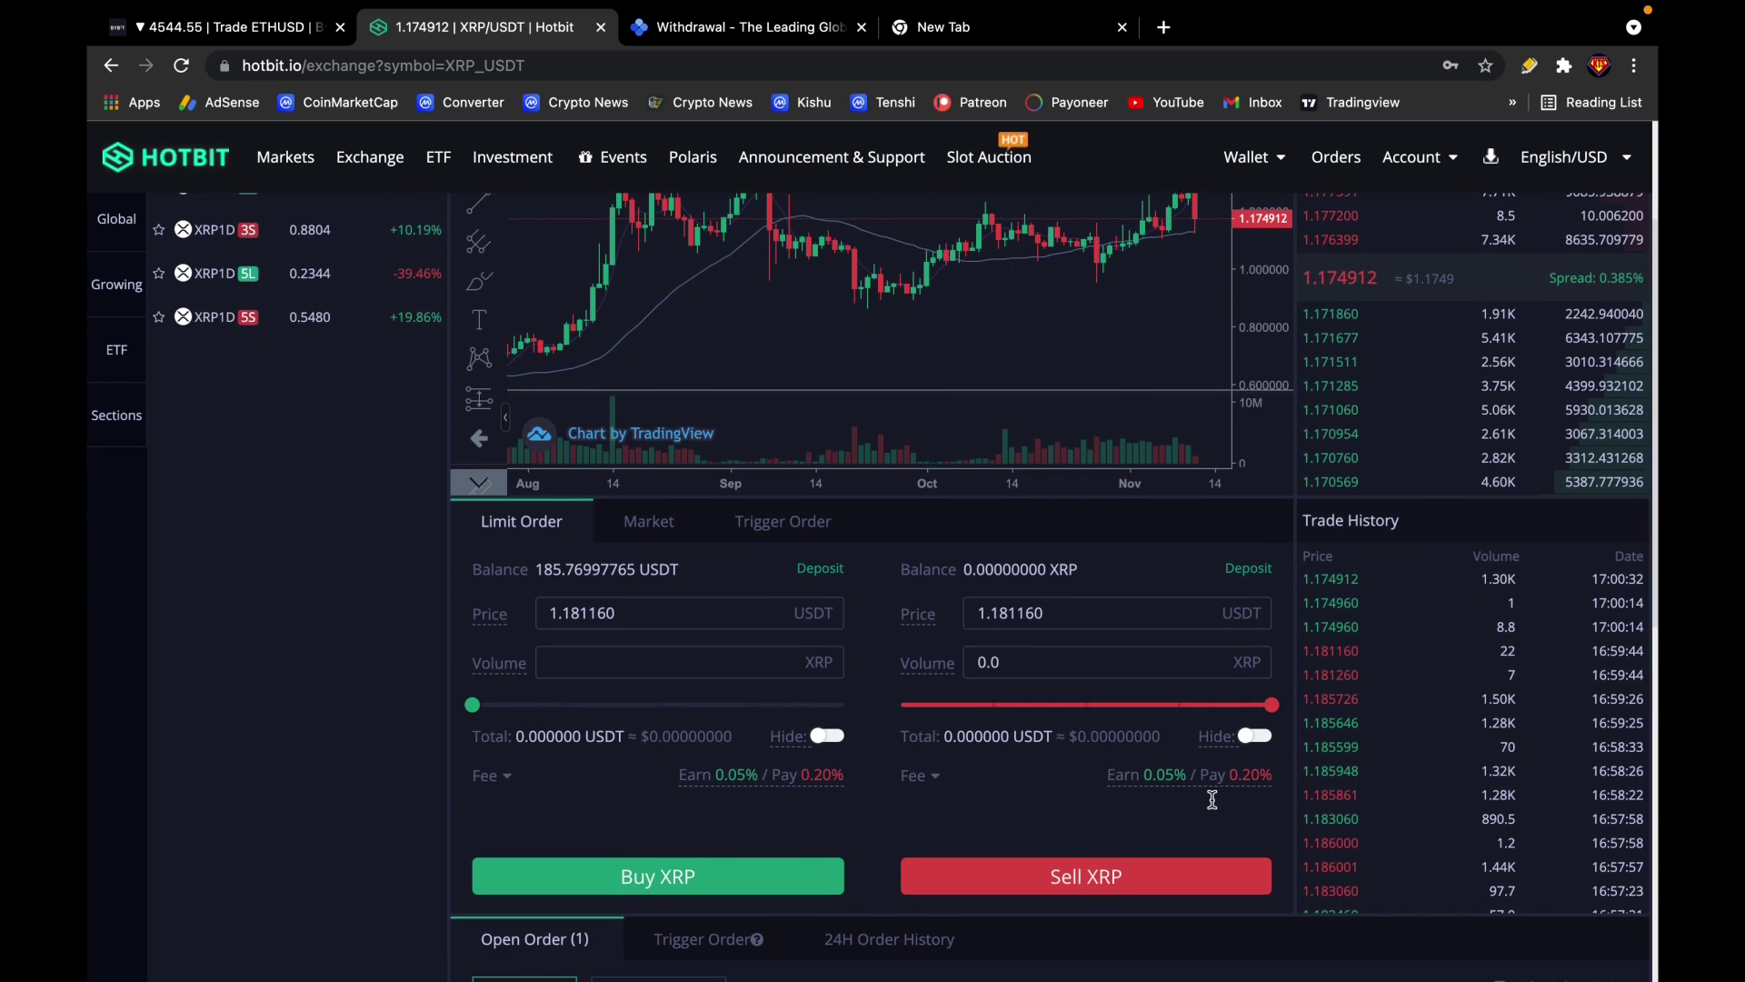
pyautogui.scroll(-1, 1214, 807)
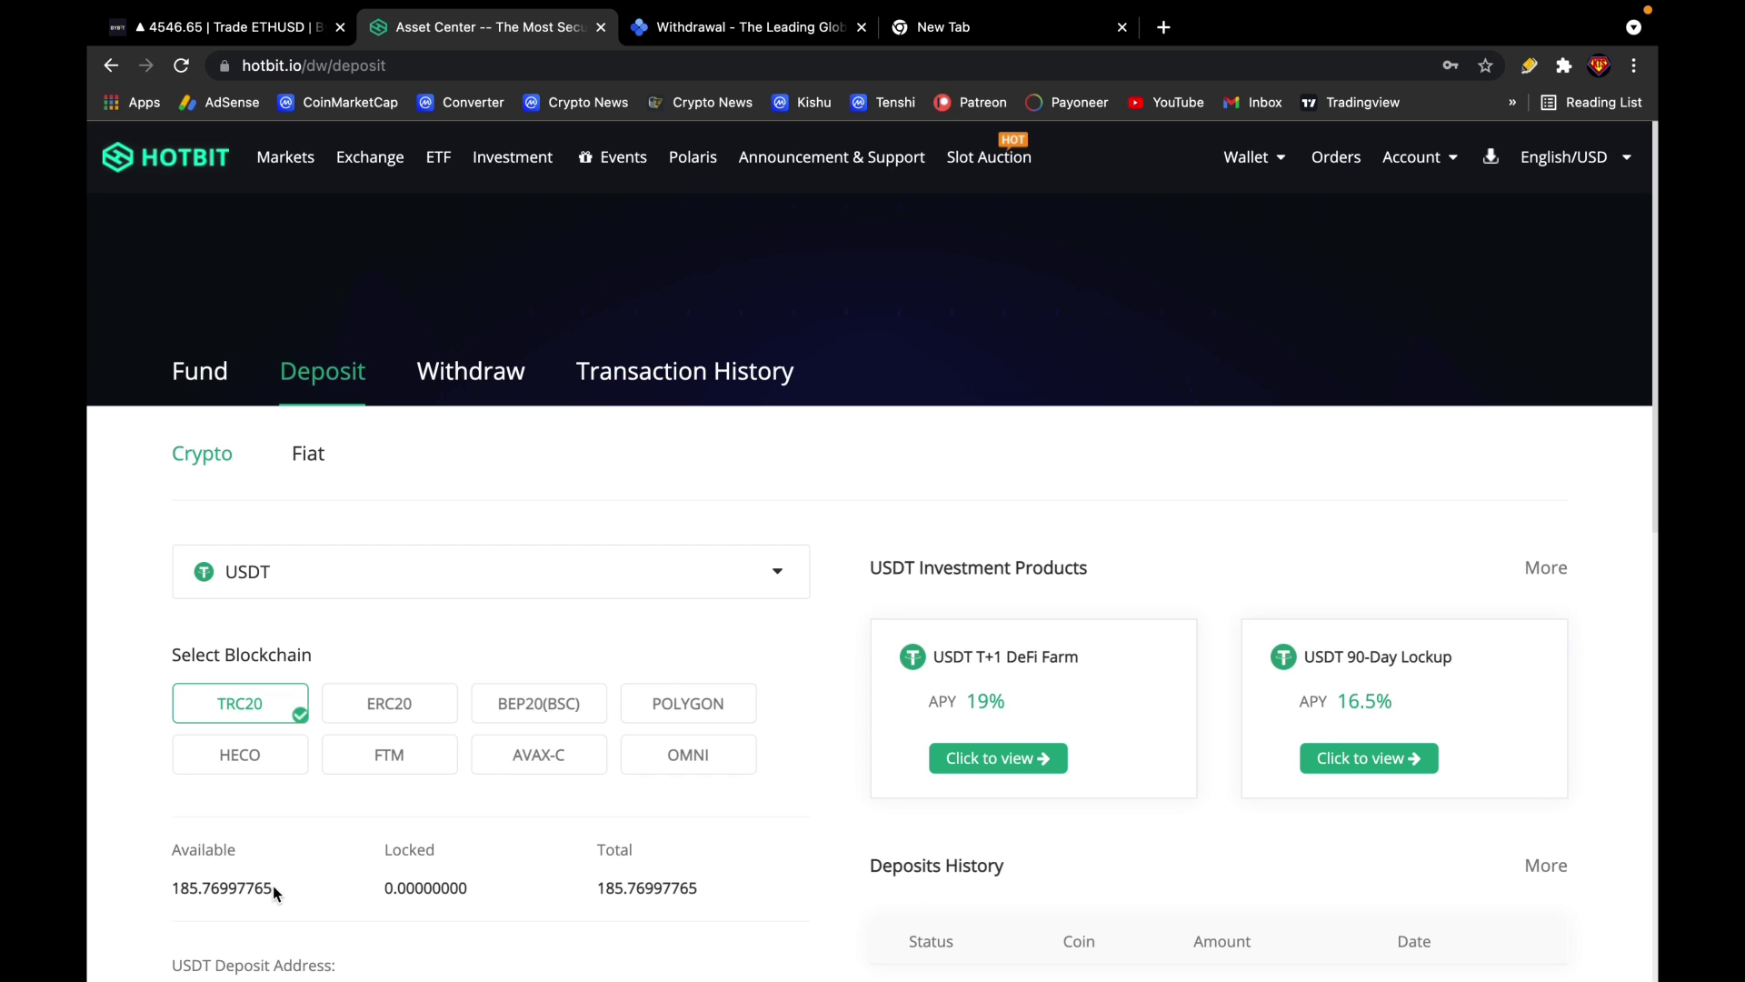
# Step: Open the TENSHI/USDT market by searching 'tens' in the Exchange coin list
pyautogui.click(370, 159)
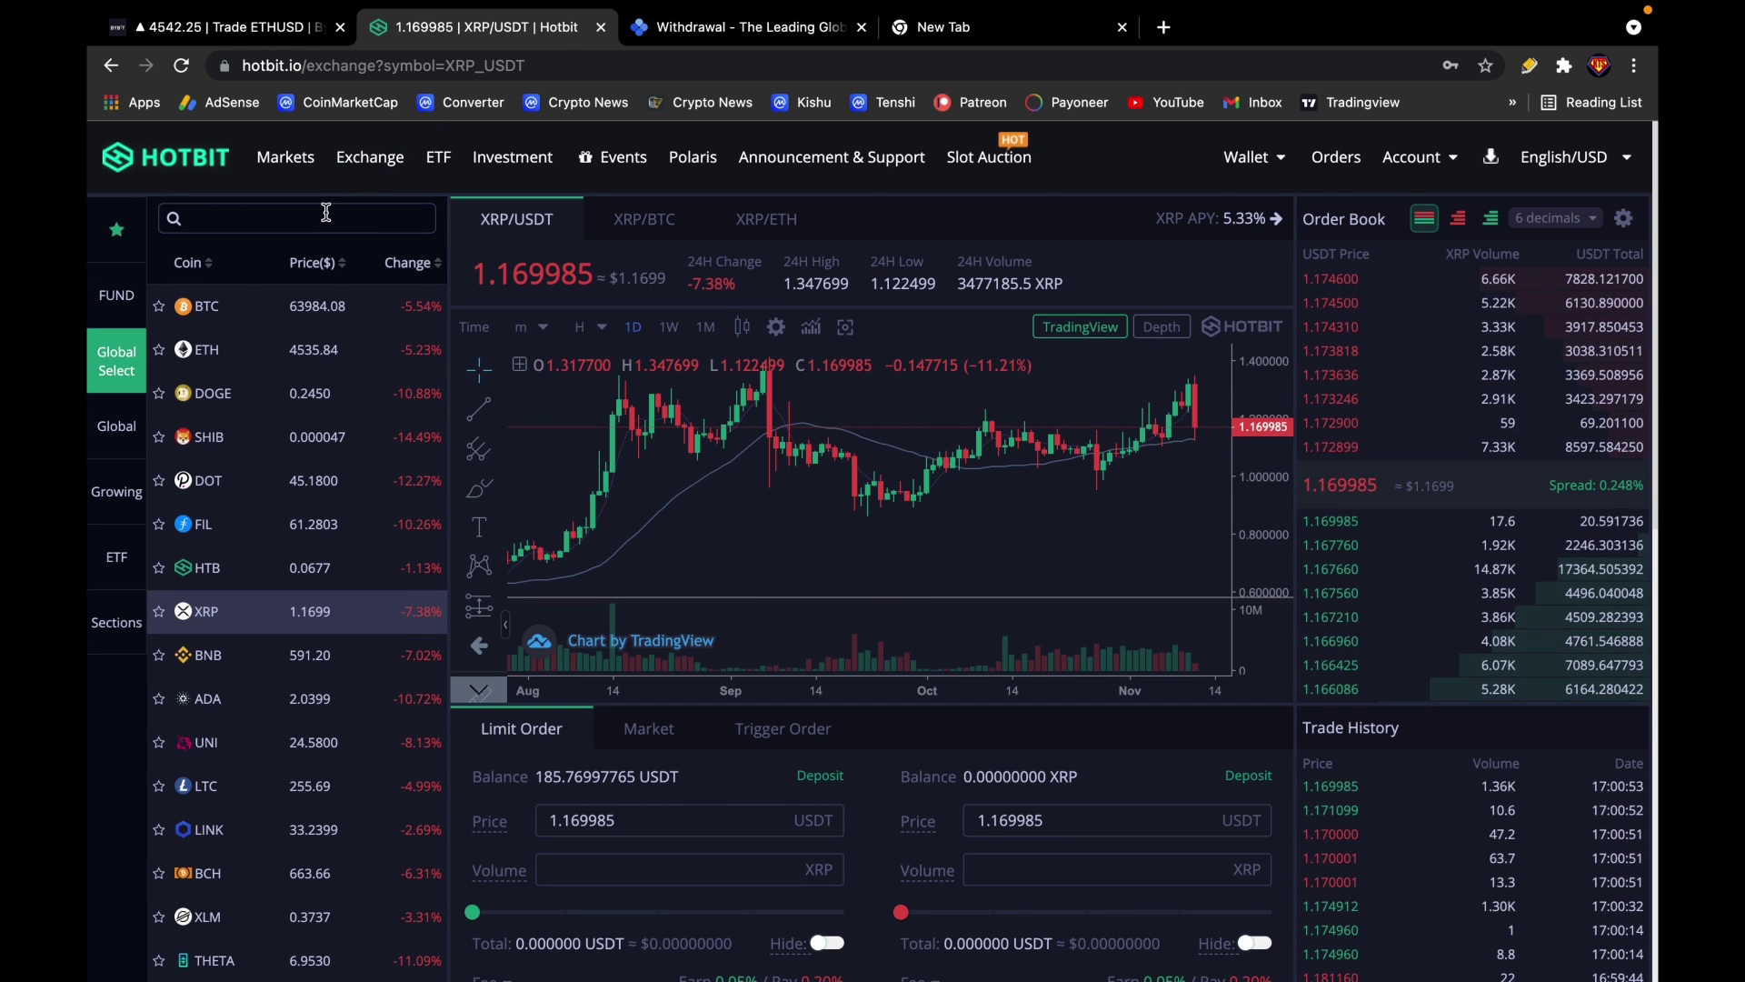
pyautogui.click(327, 217)
pyautogui.write('tens')
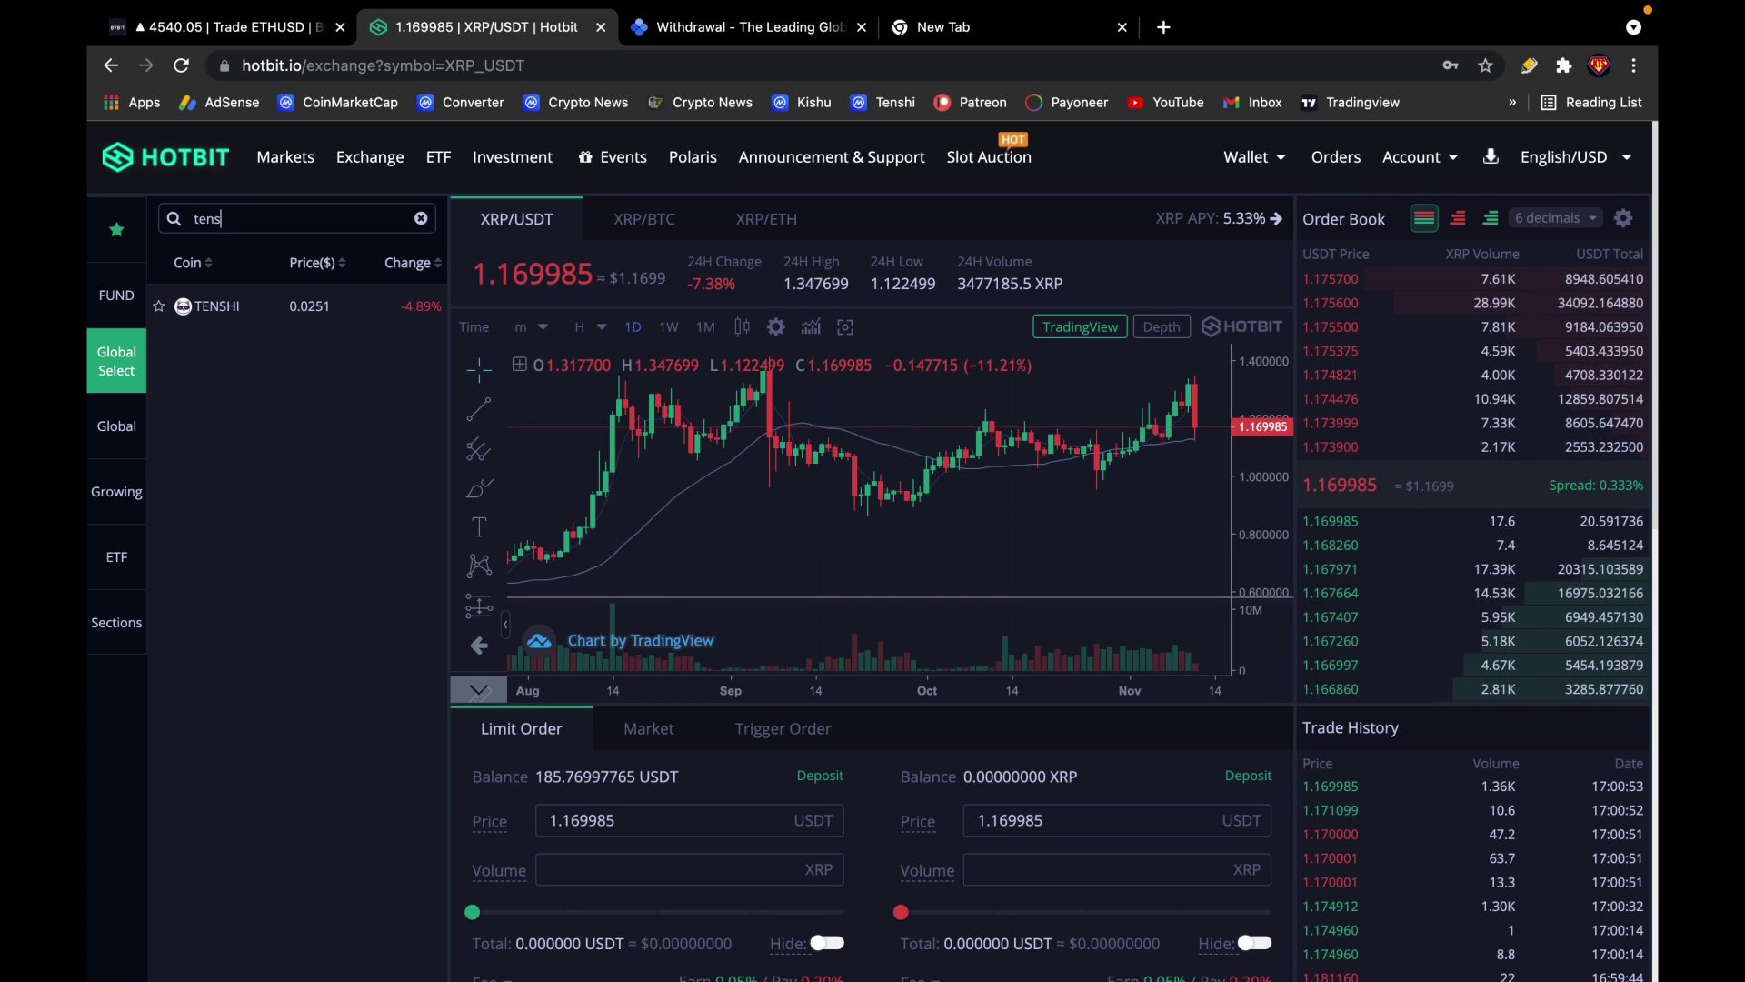
pyautogui.click(292, 309)
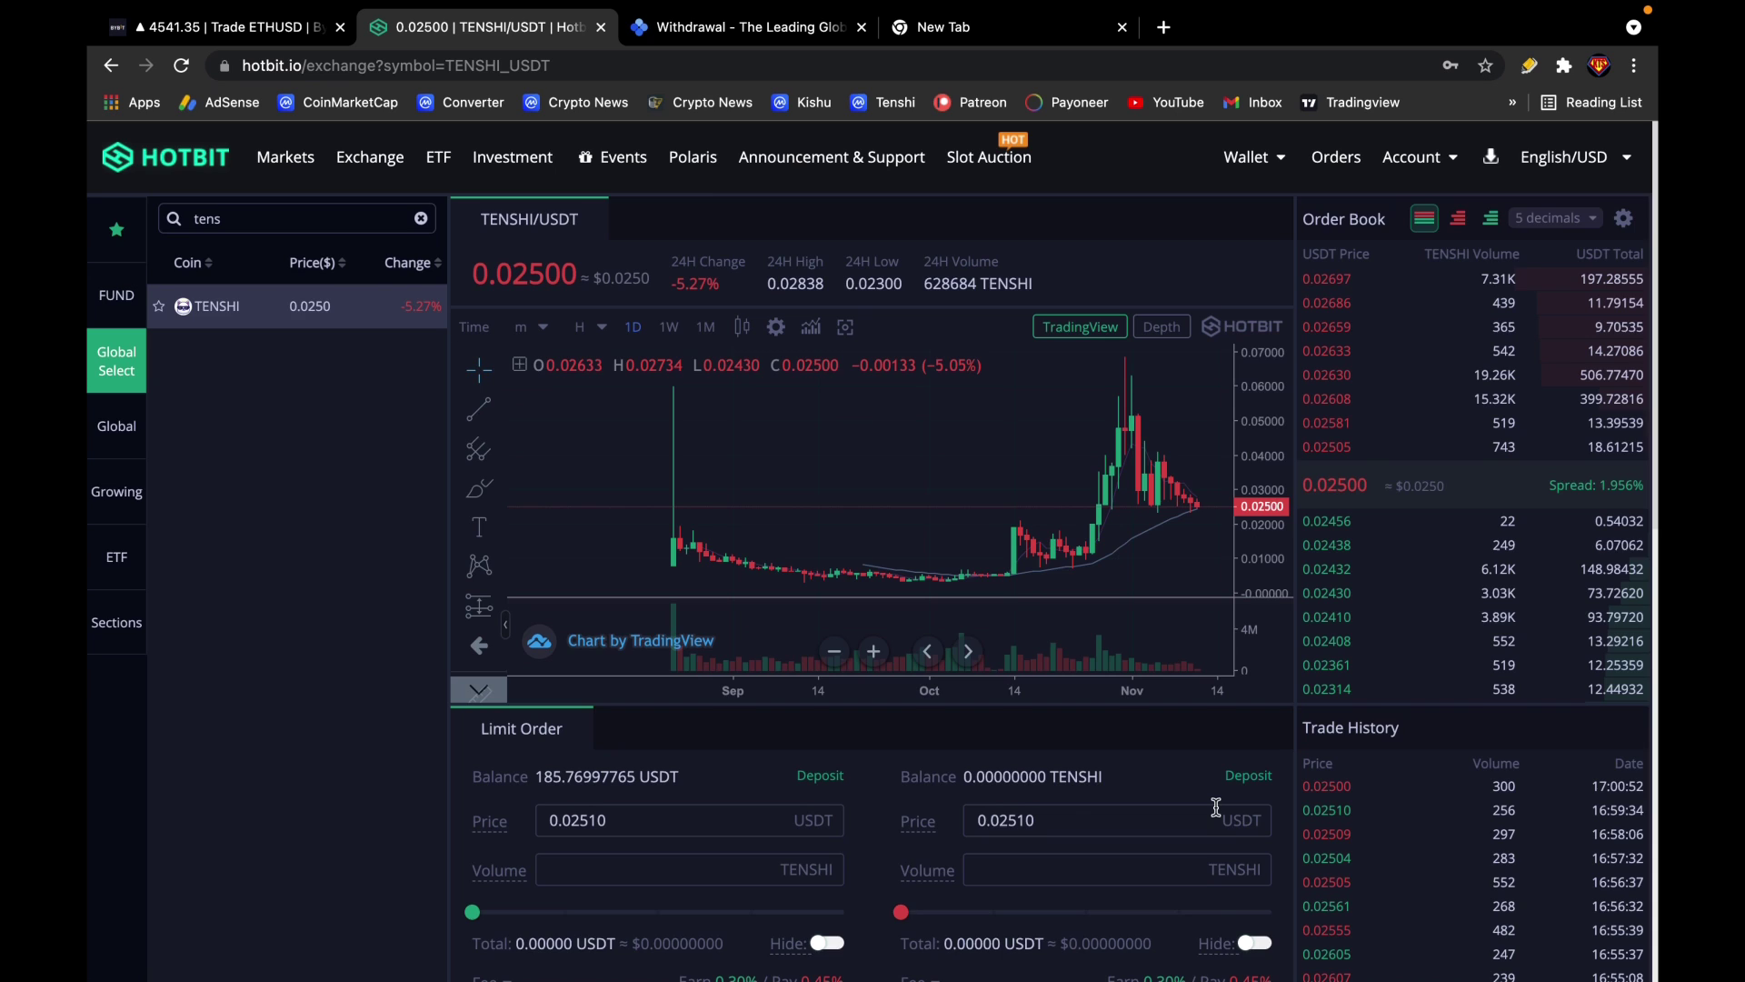
# Step: Set the buy price to 0.02438 and the volume to 7585 TENSHI (184.92230 USDT)
pyautogui.scroll(-1, 1216, 807)
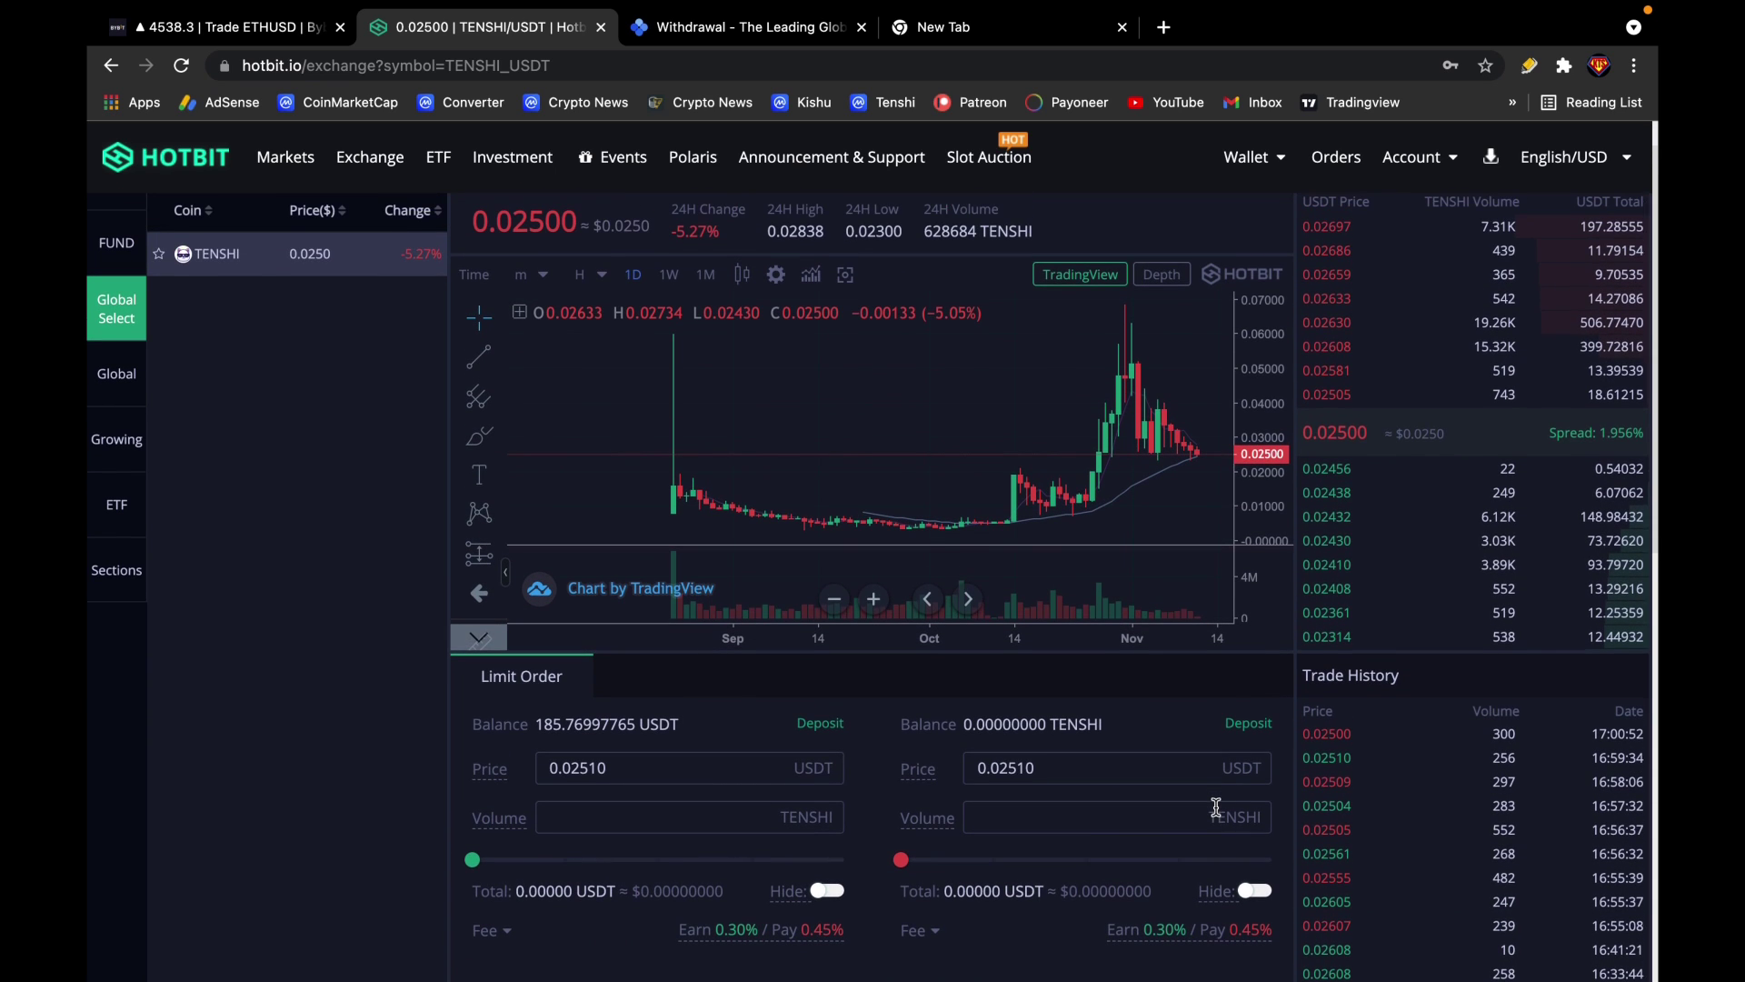
pyautogui.click(1354, 492)
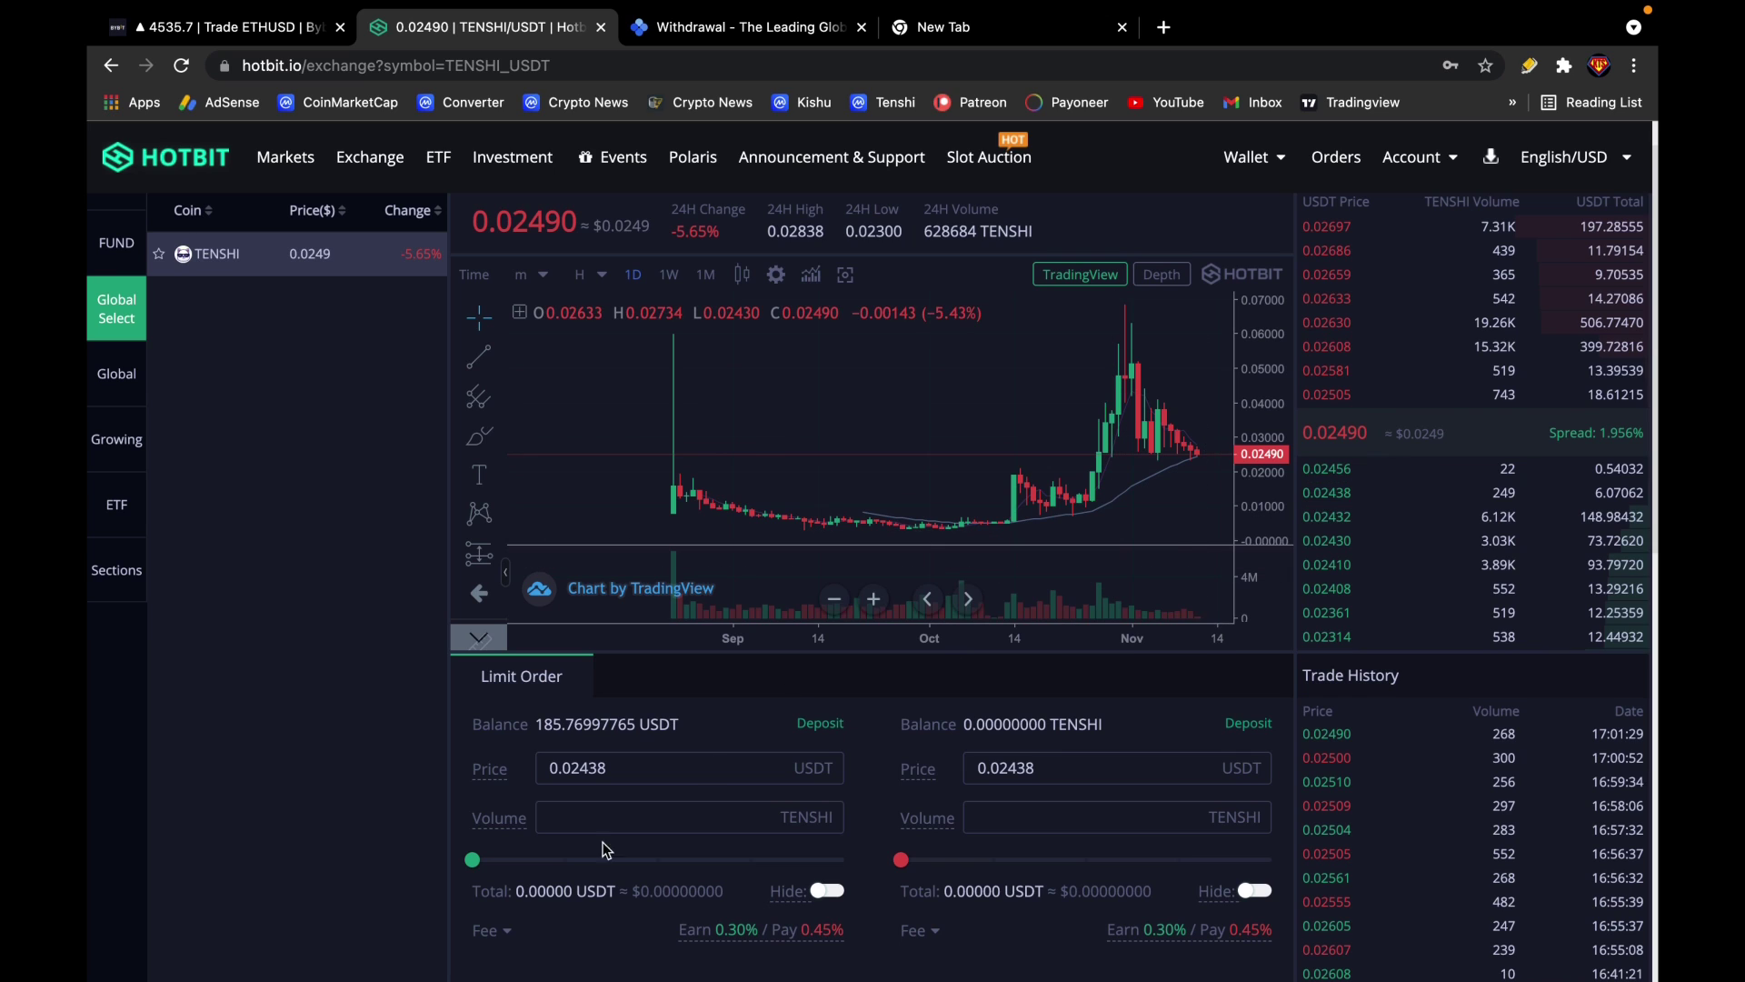
pyautogui.moveTo(472, 859); pyautogui.dragTo(768, 856)
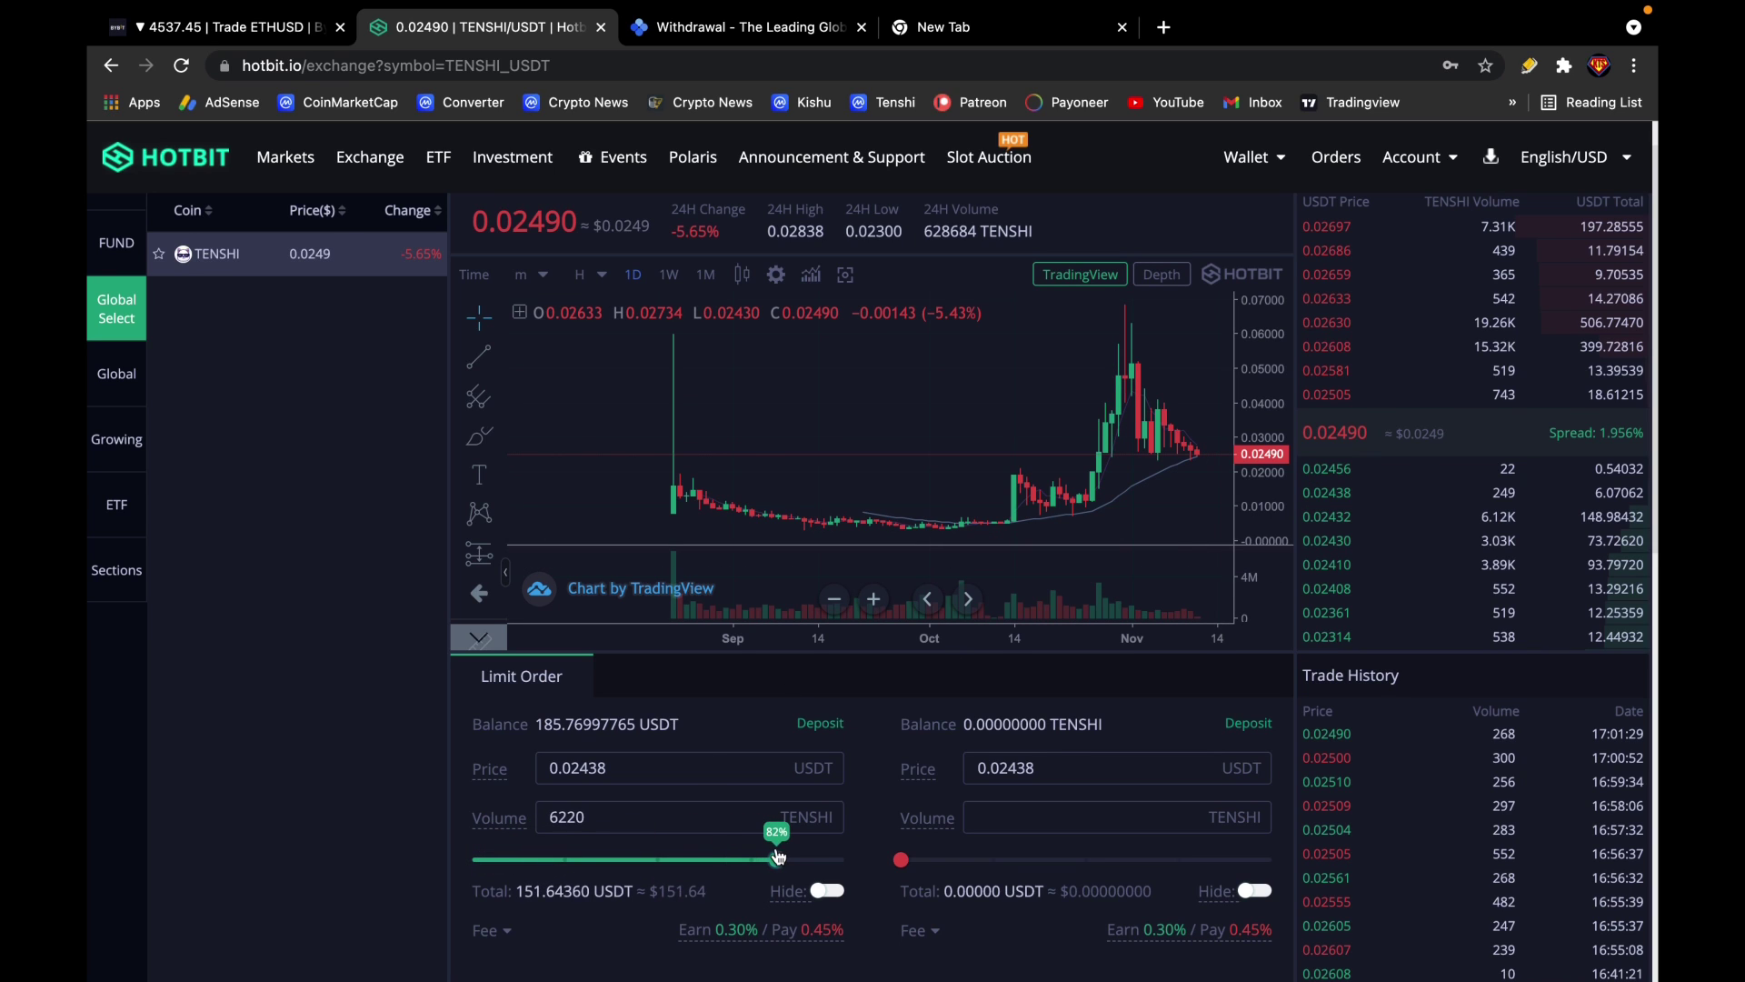
pyautogui.moveTo(778, 857); pyautogui.dragTo(845, 859)
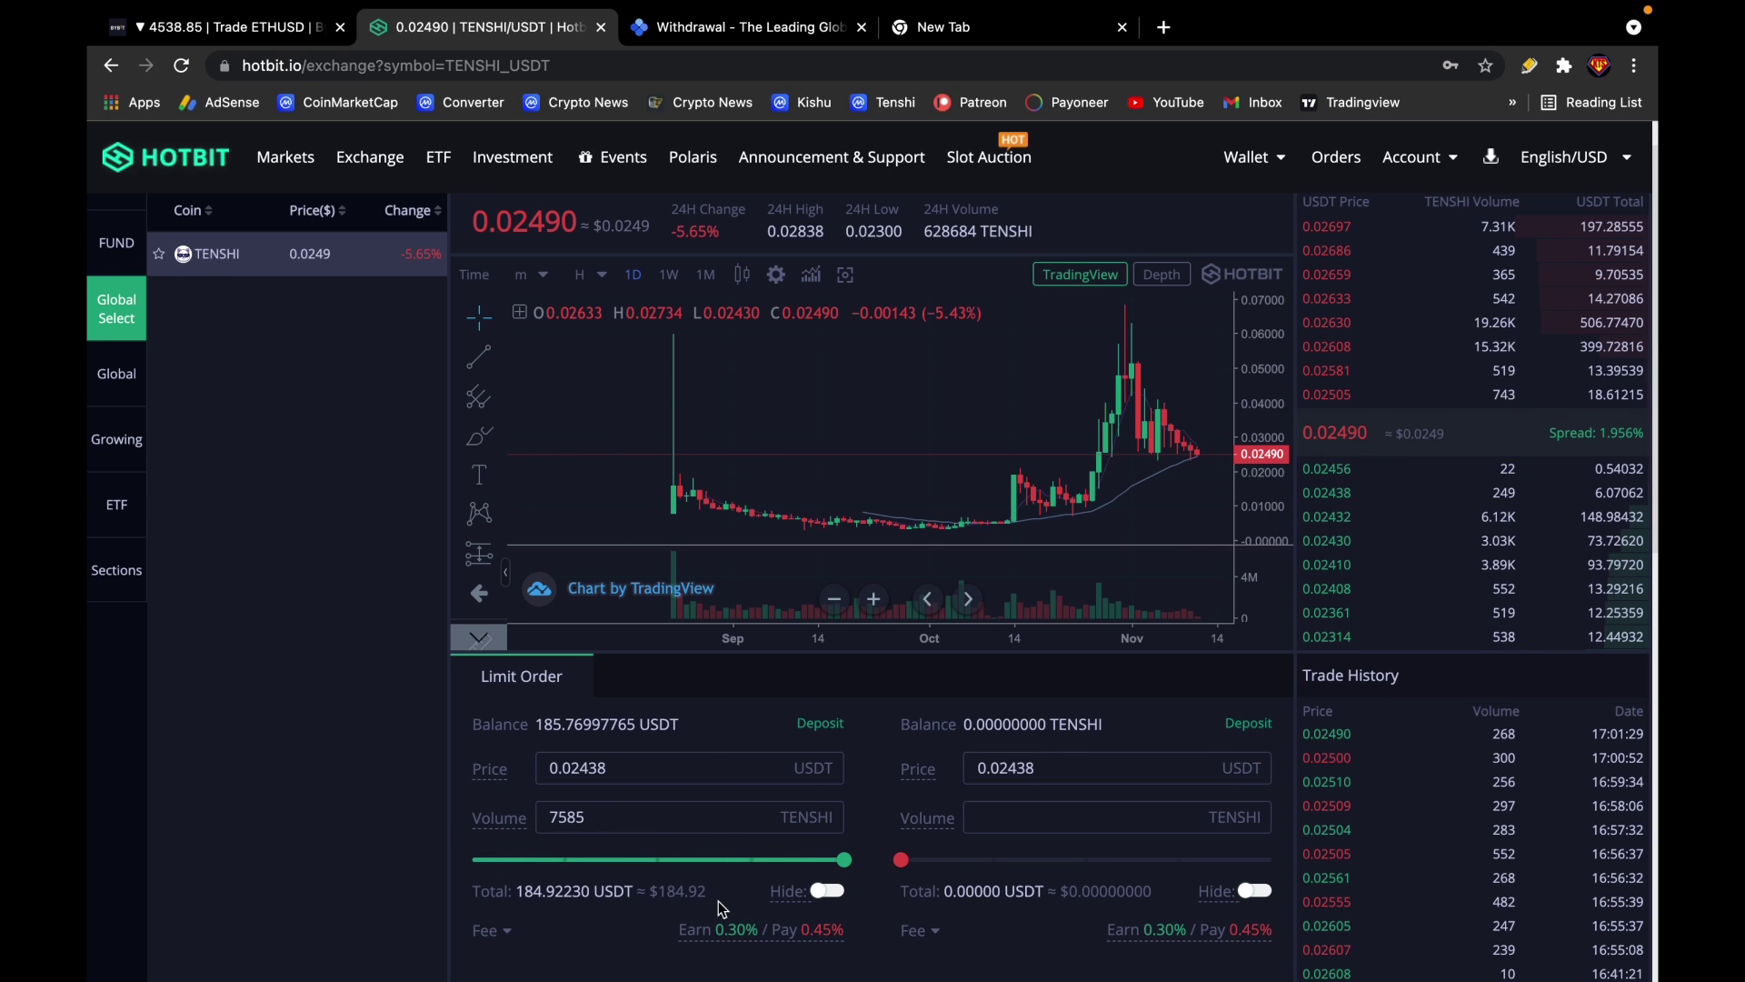
pyautogui.scroll(-2, 718, 902)
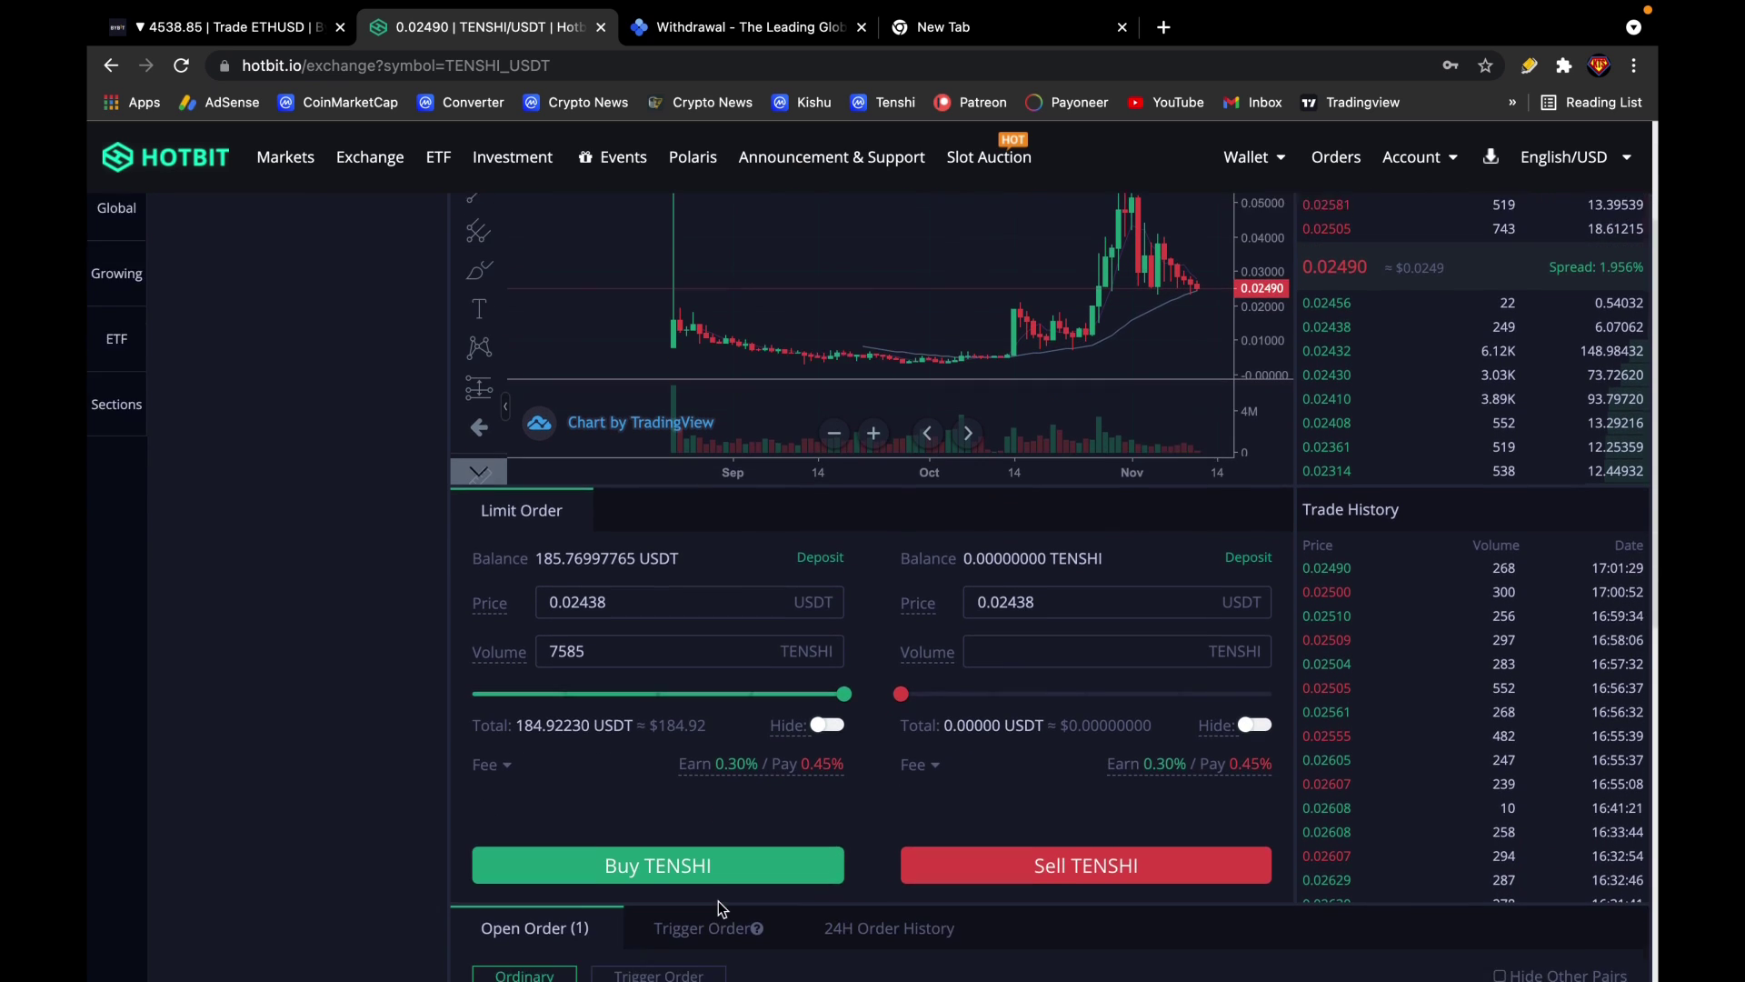
pyautogui.scroll(1, 718, 901)
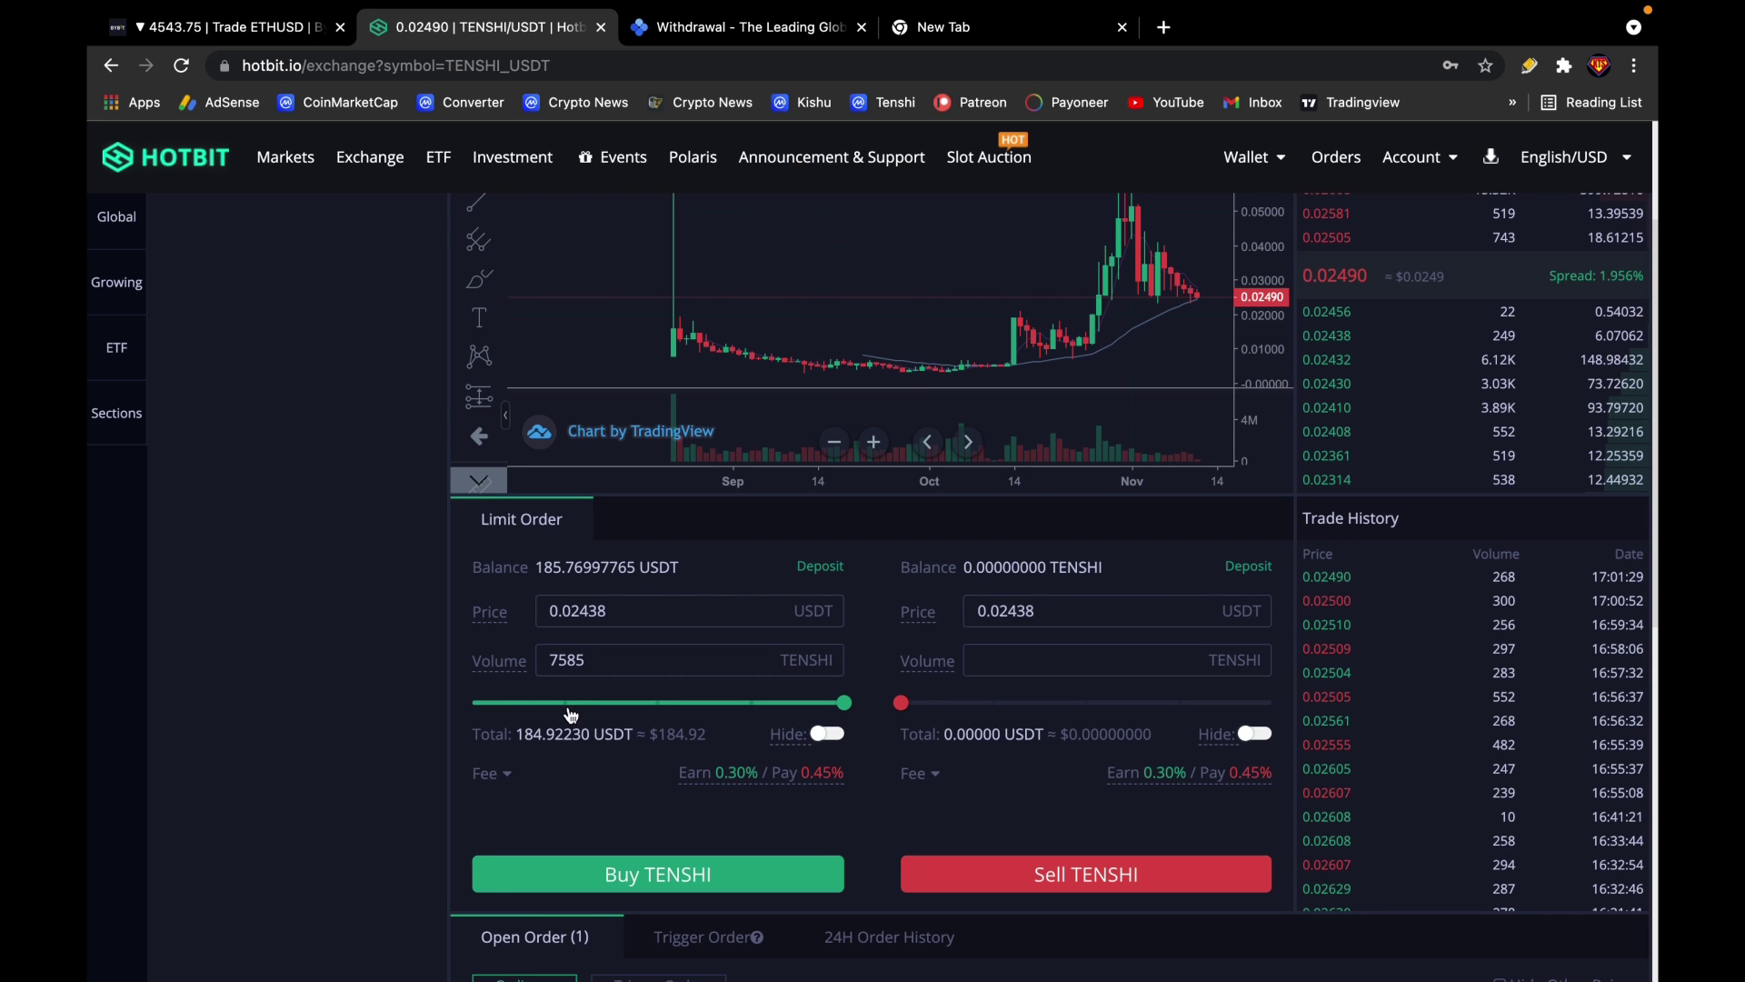
pyautogui.scroll(-3, 687, 774)
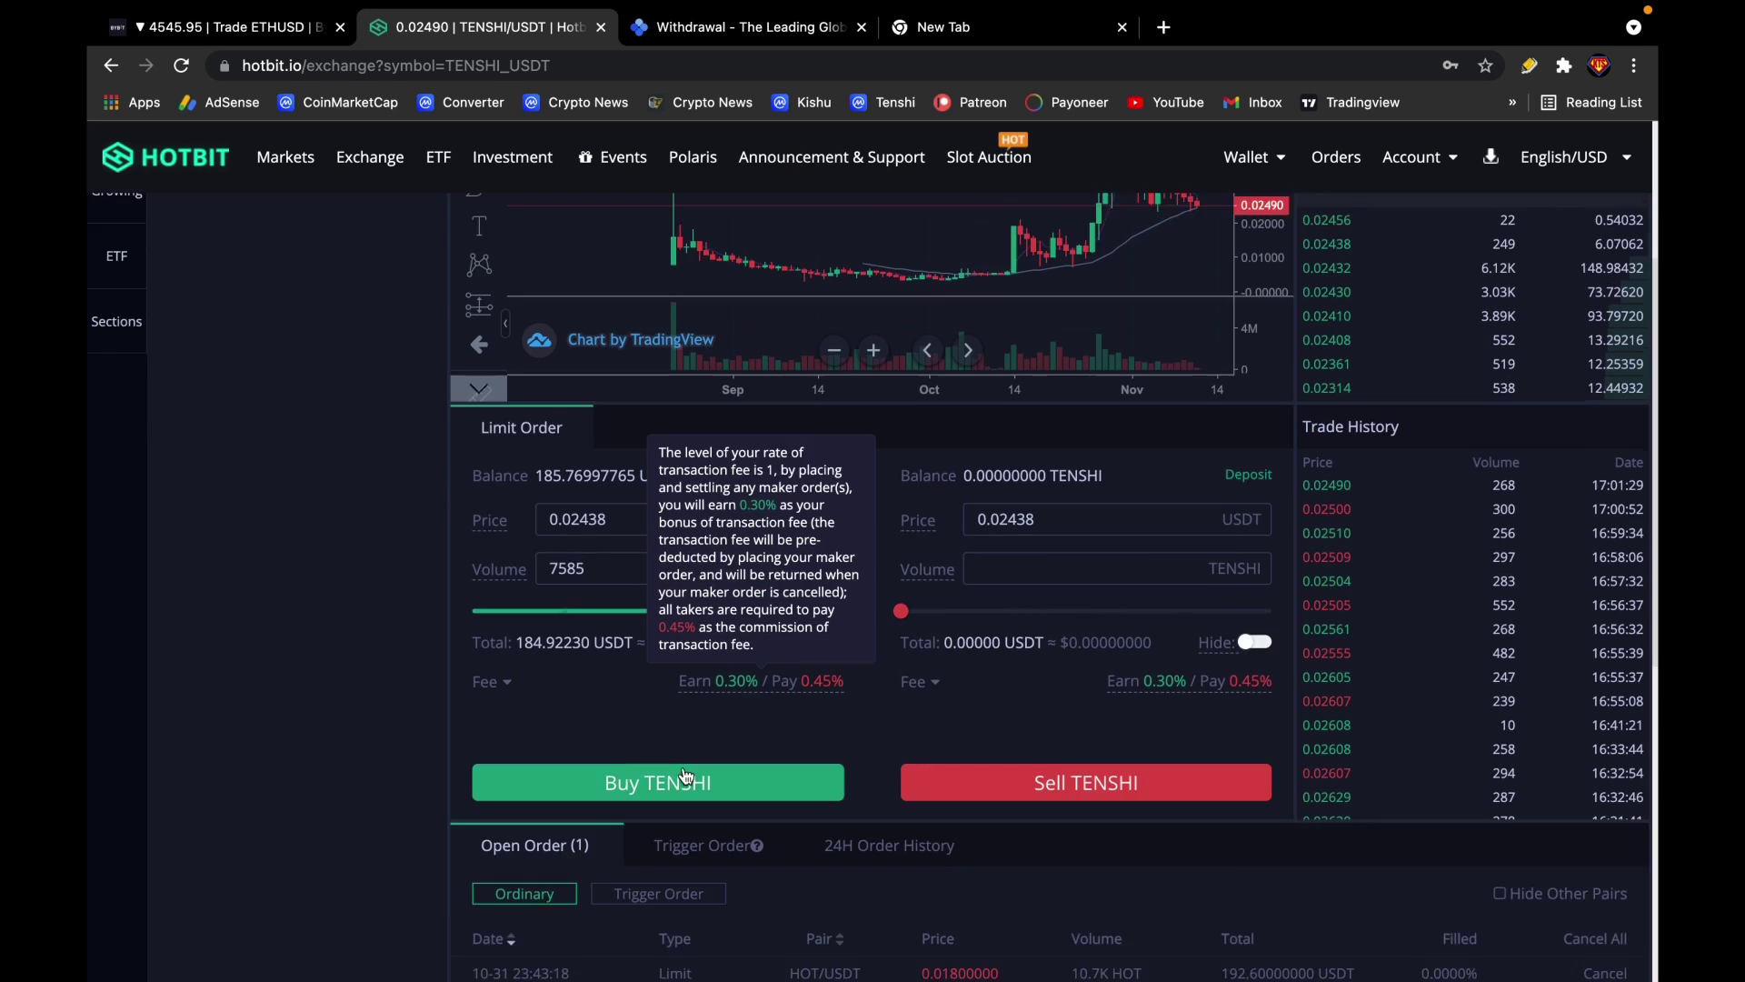
# Step: Submit and confirm the 7585 TENSHI buy at 0.02438, then scroll to check open orders
pyautogui.click(724, 671)
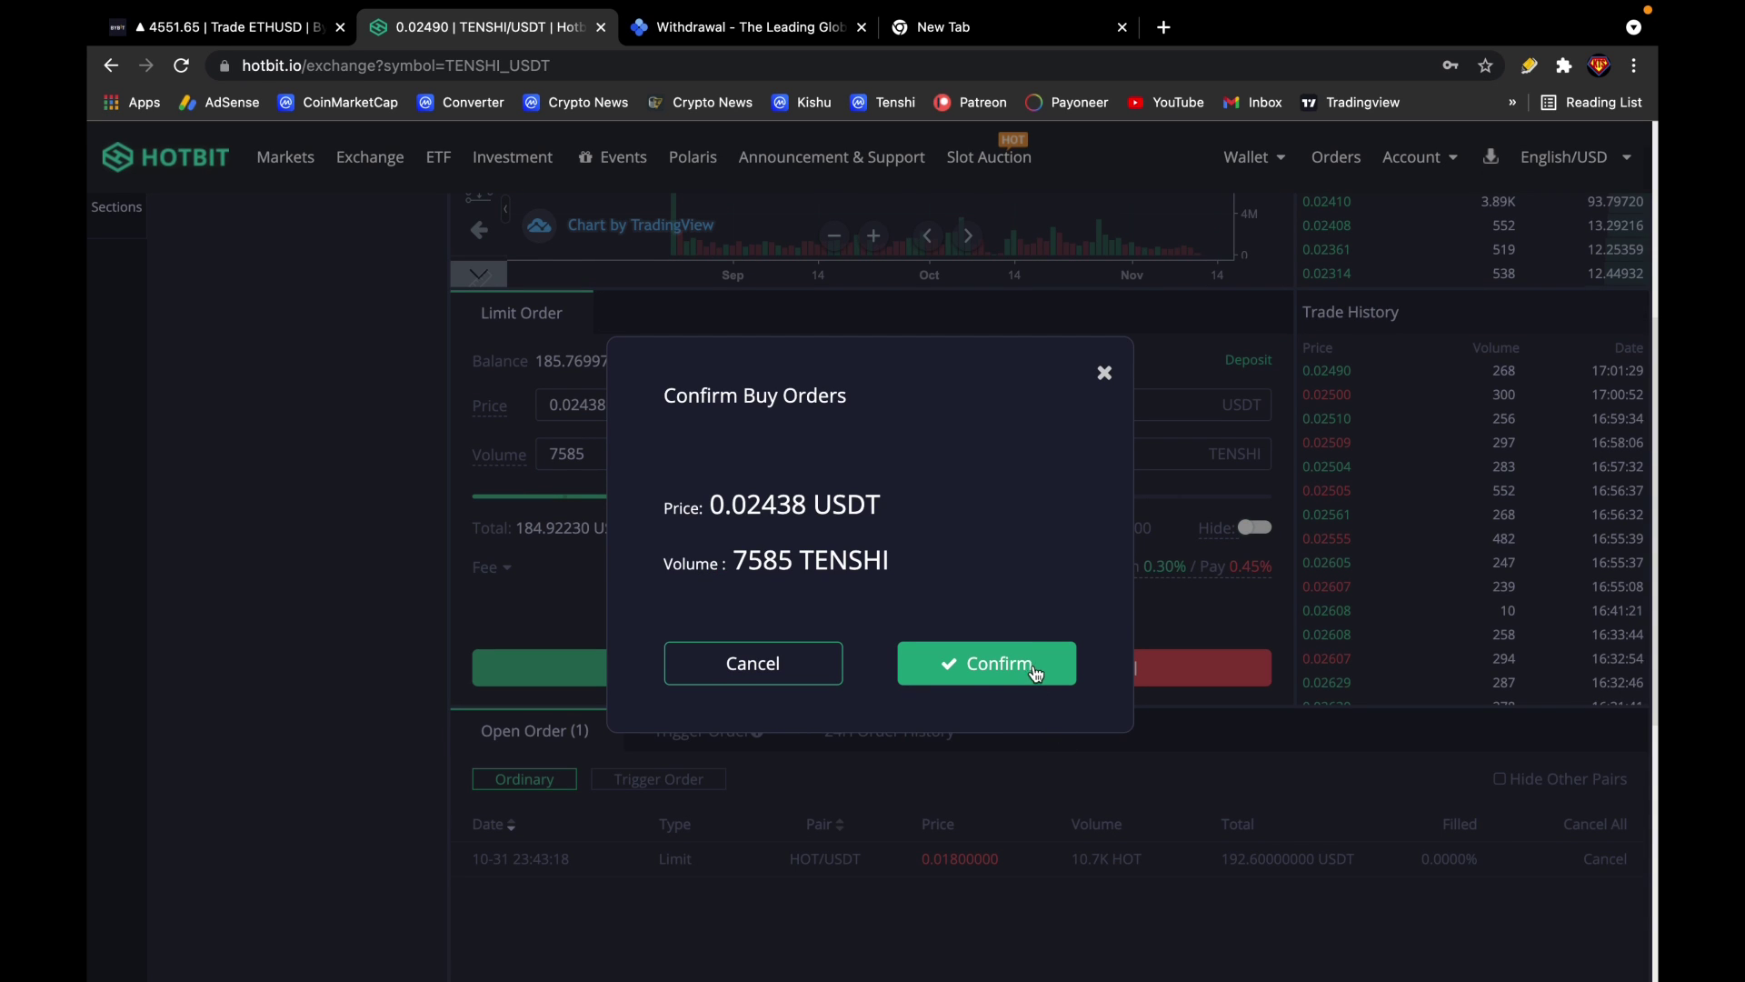
pyautogui.click(760, 653)
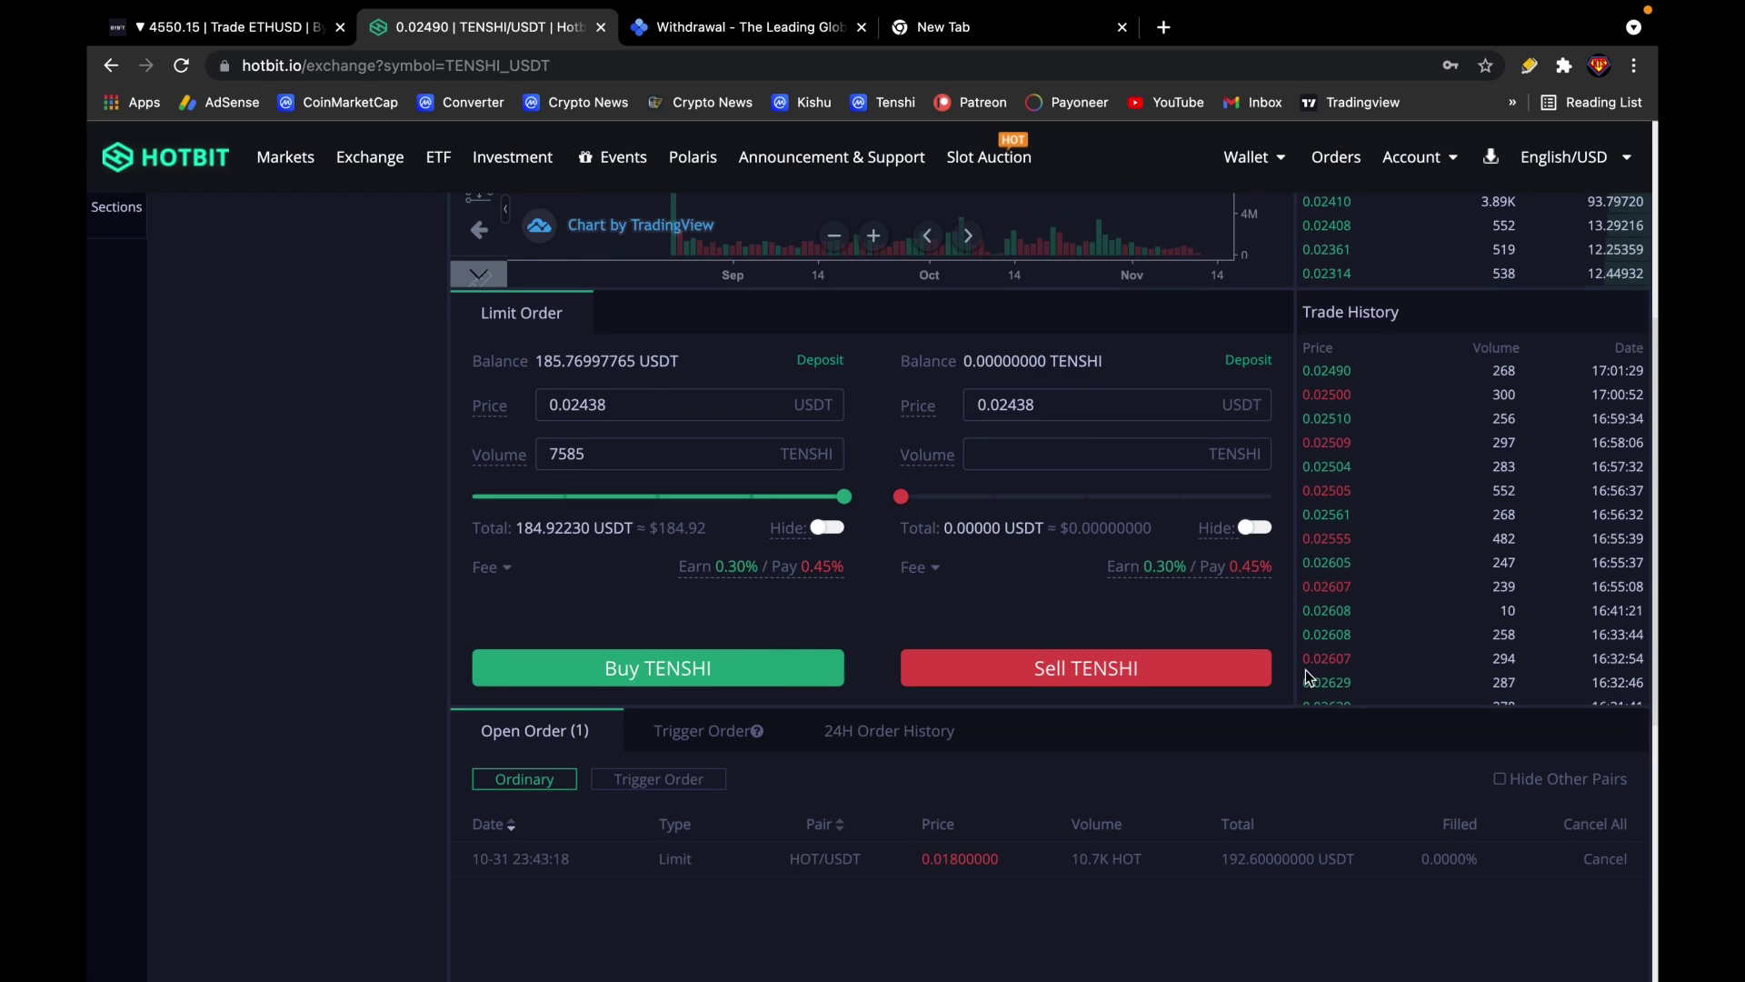
pyautogui.scroll(3, 1306, 677)
pyautogui.scroll(1, 1305, 677)
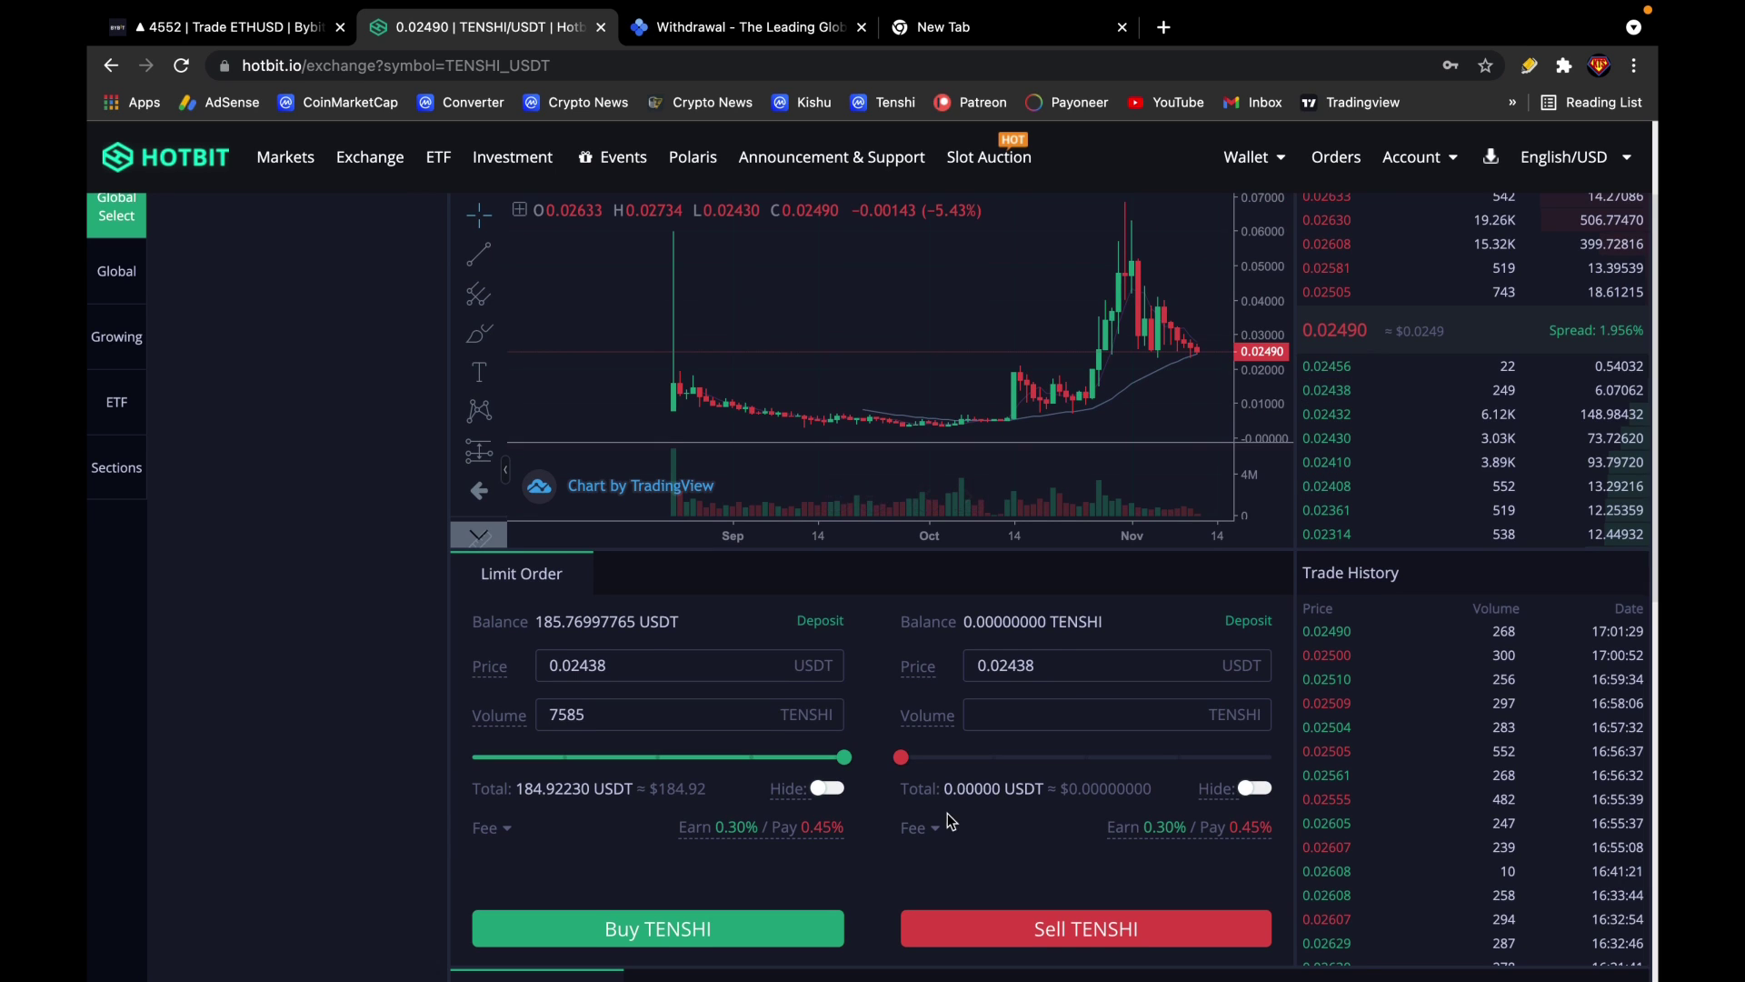
pyautogui.scroll(-3, 947, 813)
pyautogui.scroll(-2, 947, 812)
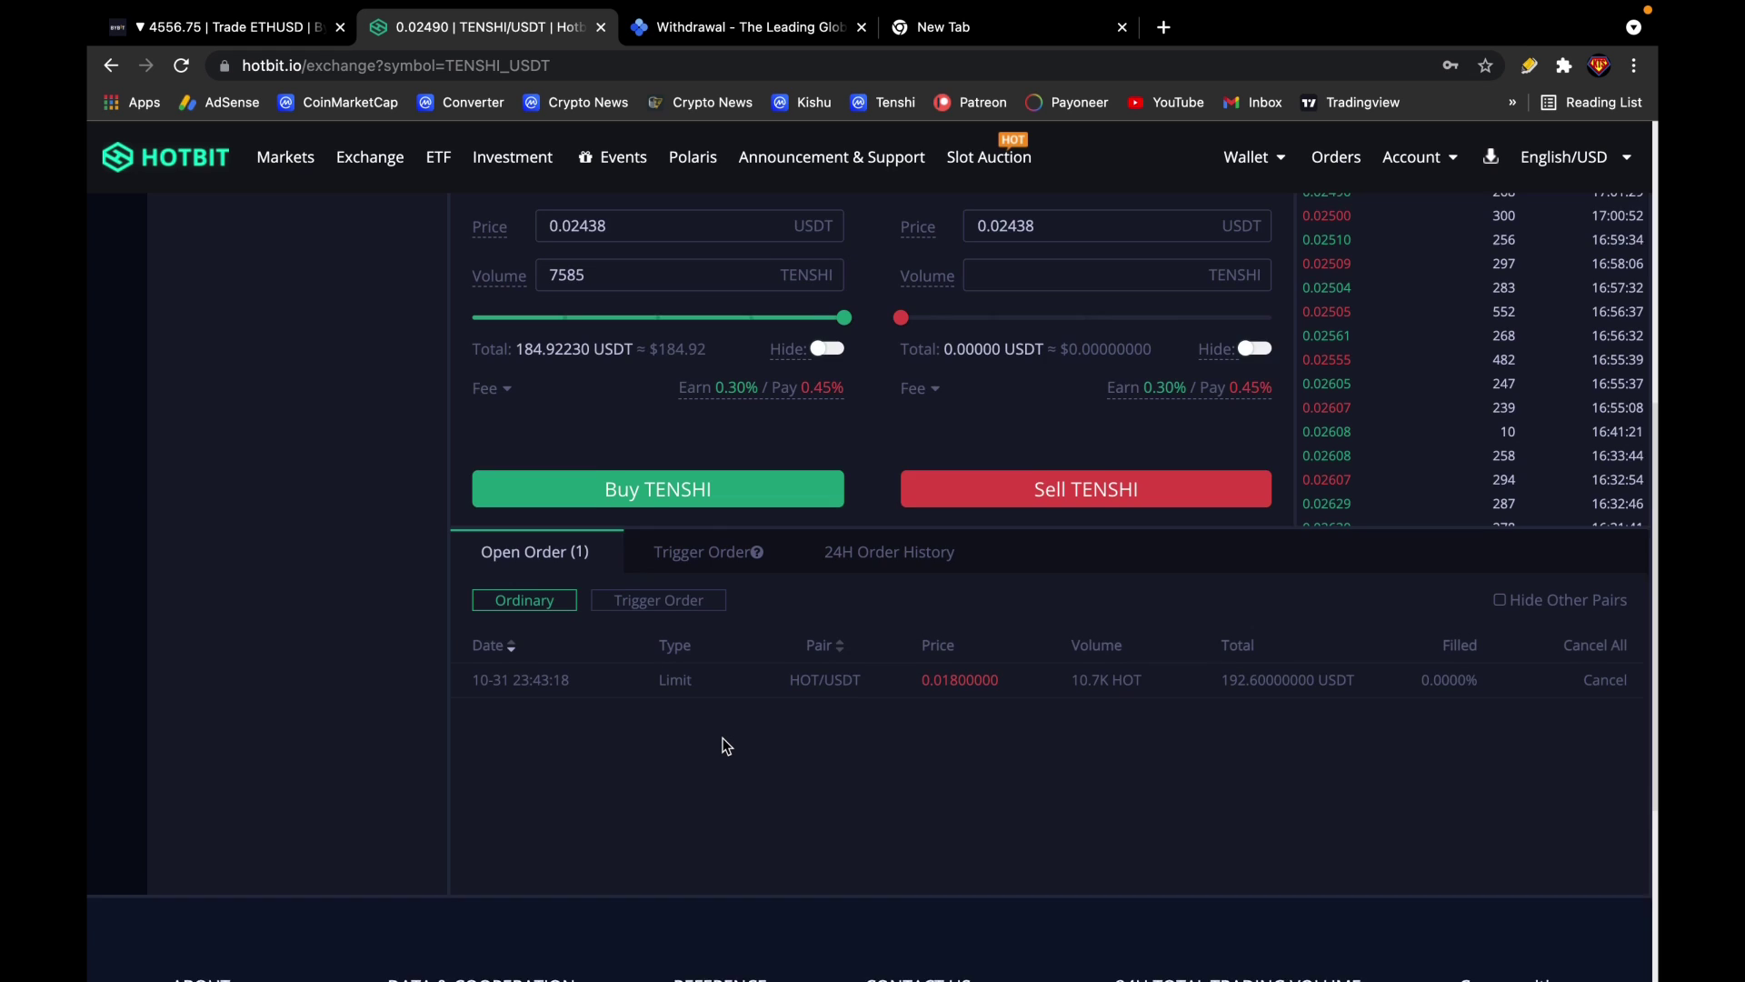
pyautogui.scroll(1, 726, 746)
pyautogui.scroll(5, 721, 740)
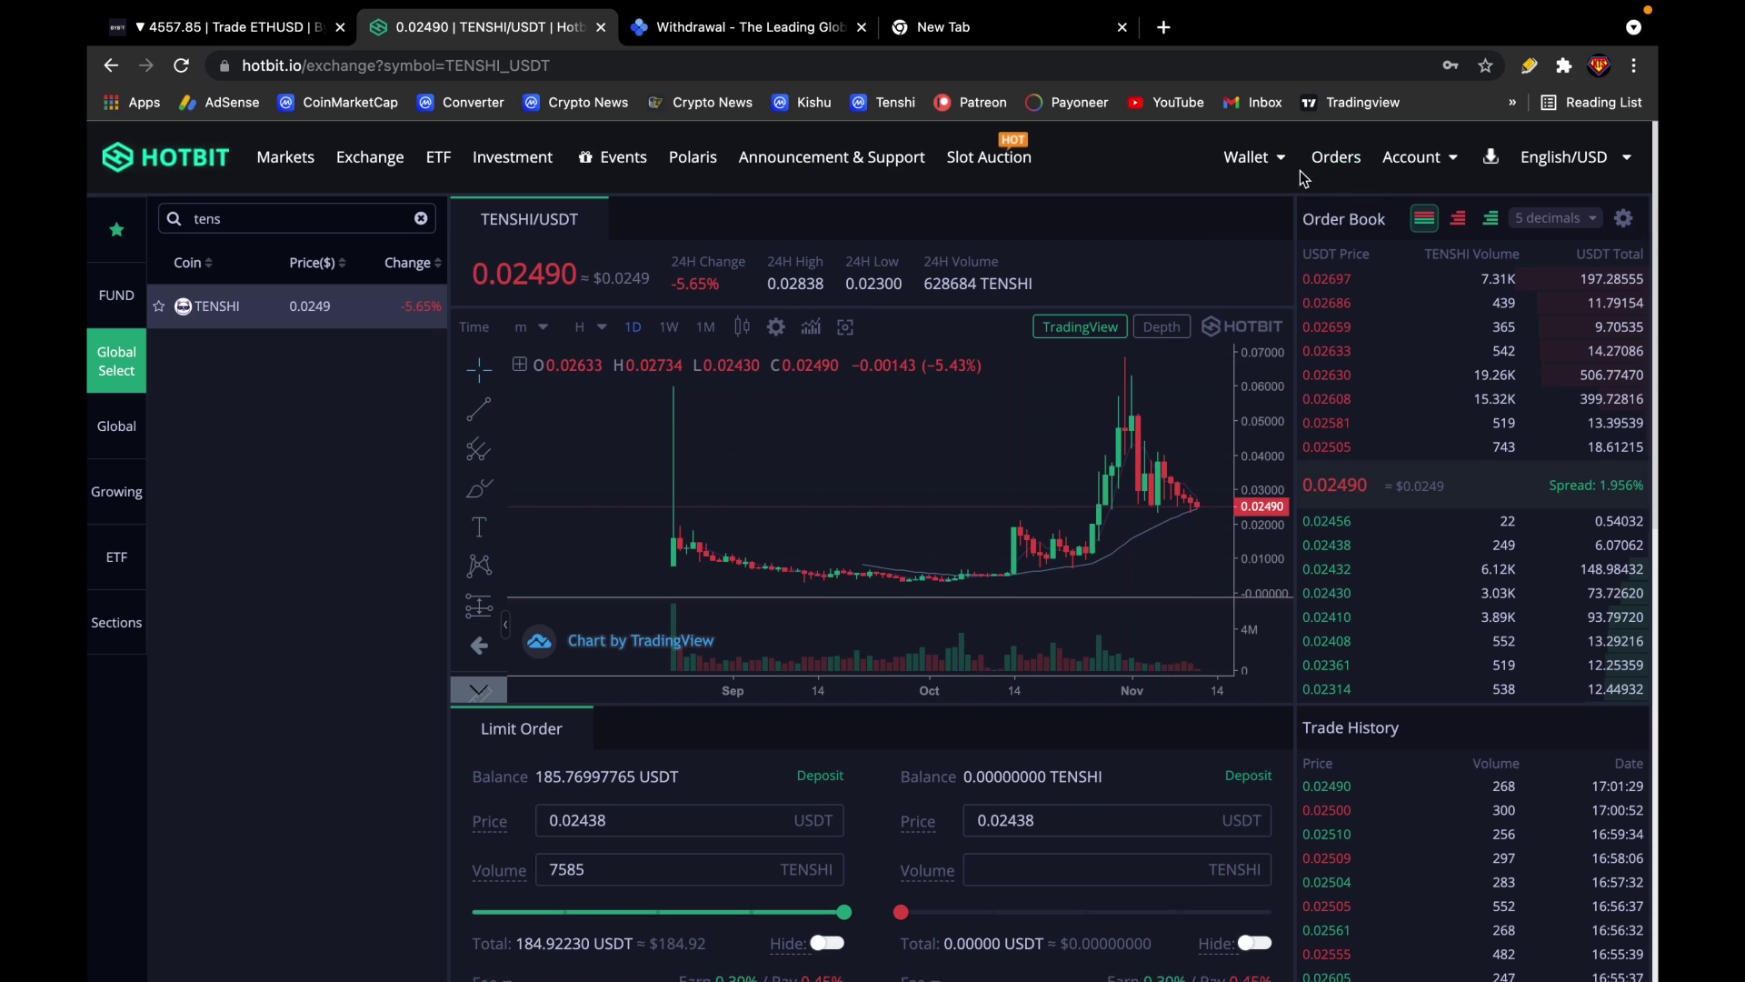
# Step: Open My fund from the Wallet menu to view the Spot Account balances
pyautogui.moveTo(1251, 157)
pyautogui.click(1266, 208)
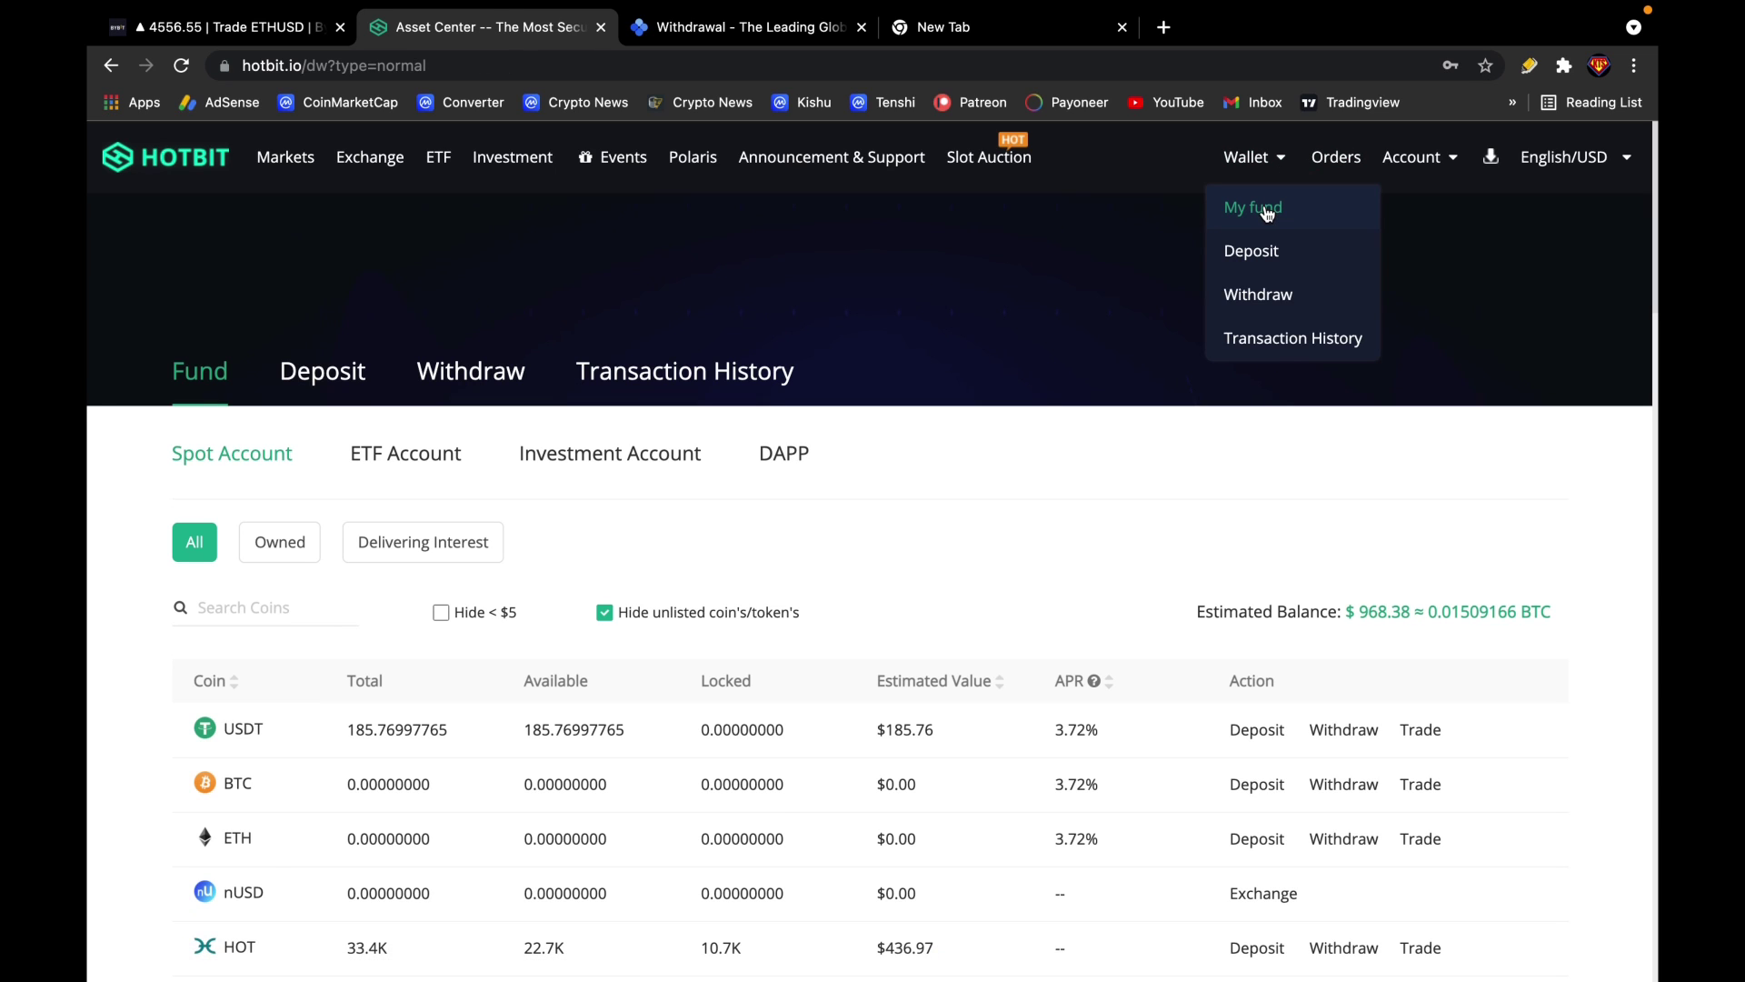